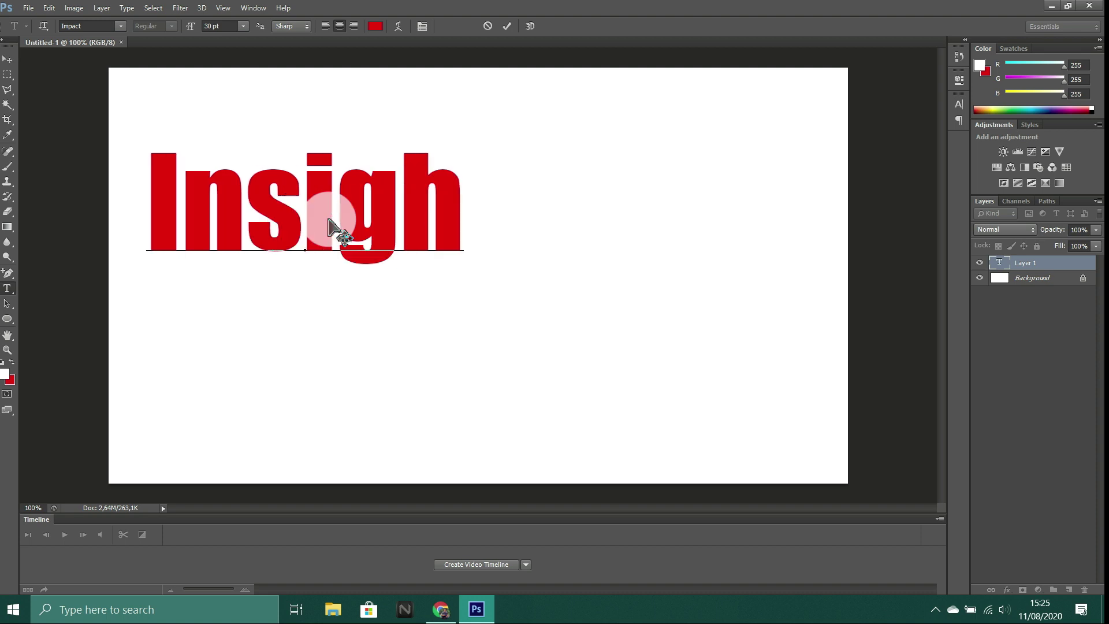
Step: Complete the red heading as "Insightful" and move it so the whole word sits in the upper middle of the canvas
text(ful)
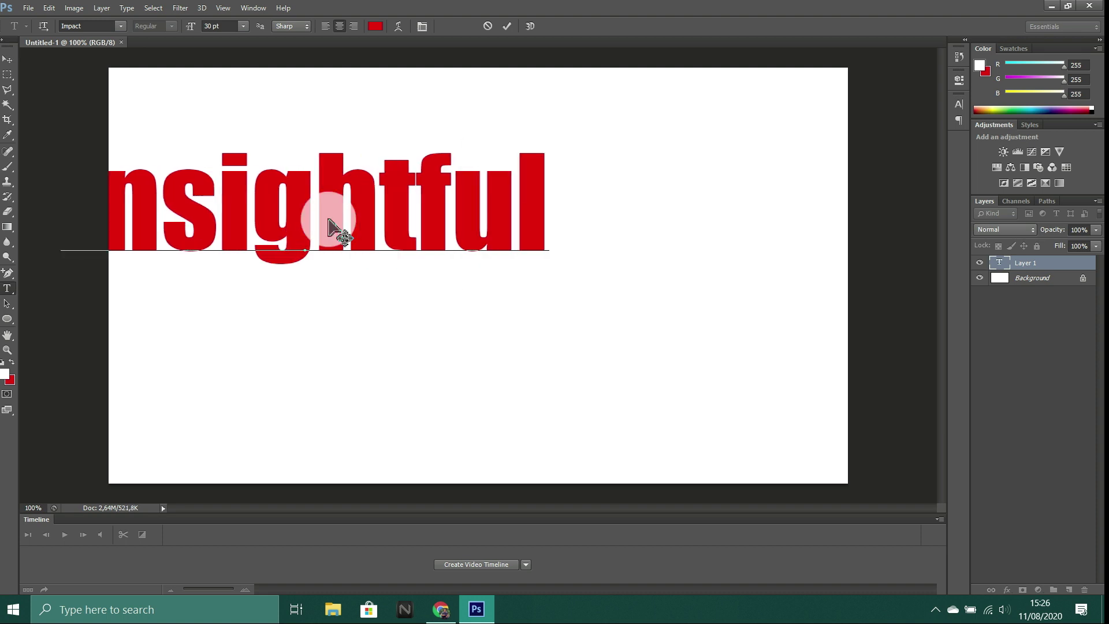
click(507, 28)
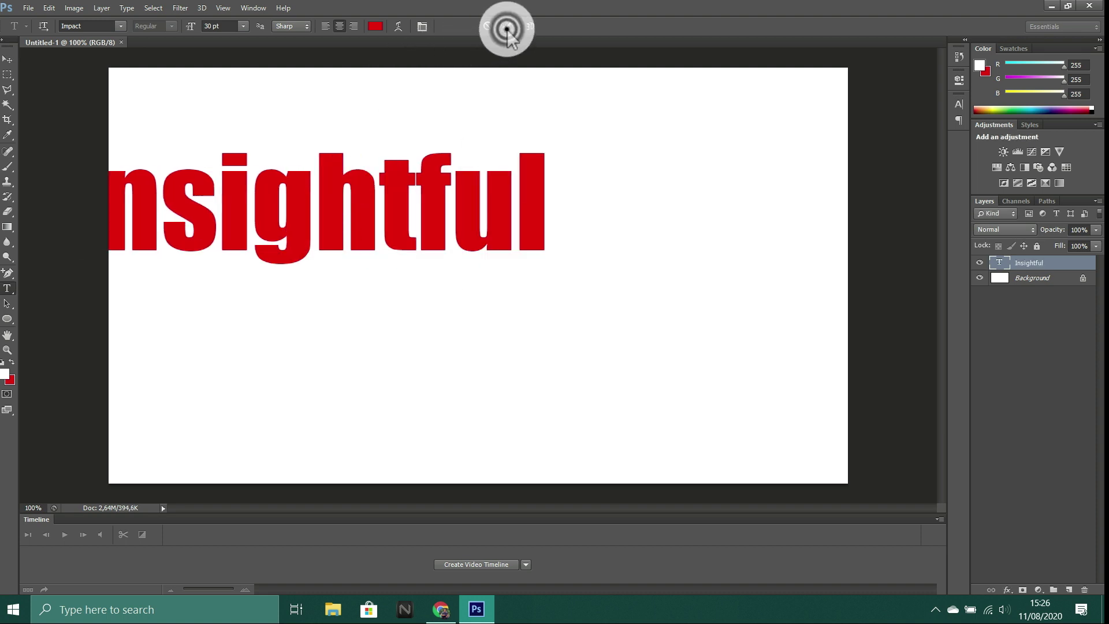
click(7, 58)
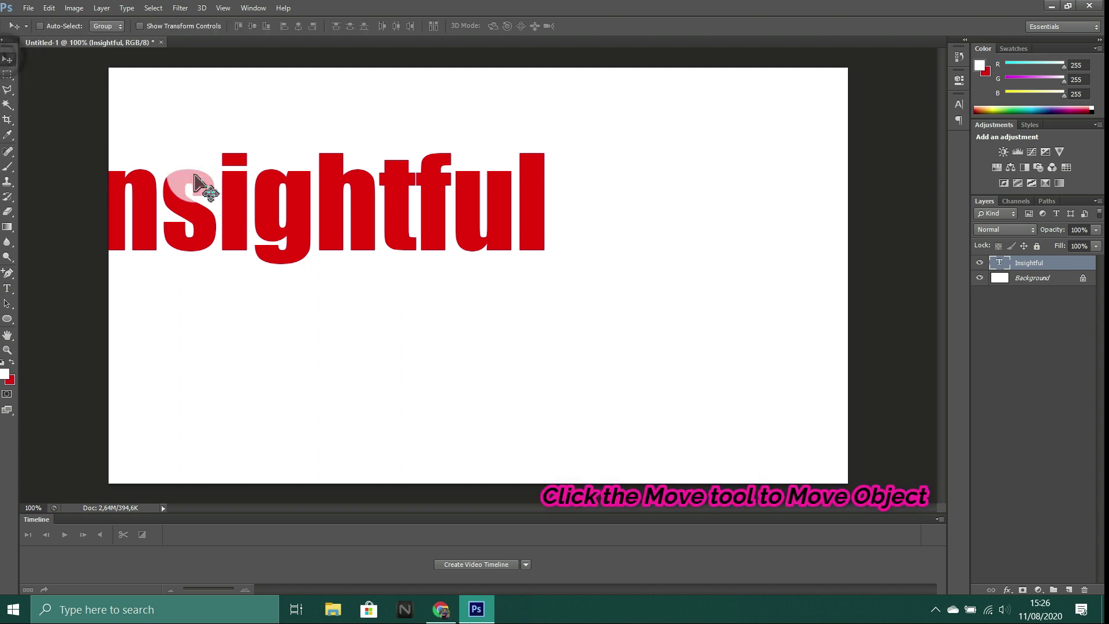
drag(254, 215, 408, 258)
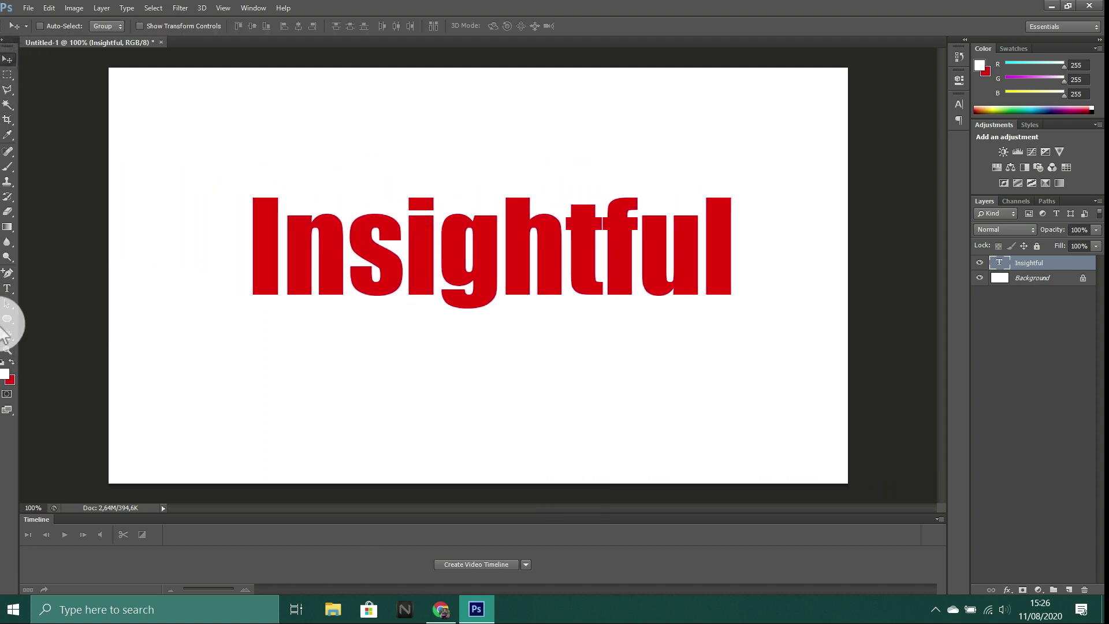
Step: Warp the "Insightful" text with the horizontal Arc style, reducing the bend to a gentle upward curve
click(7, 289)
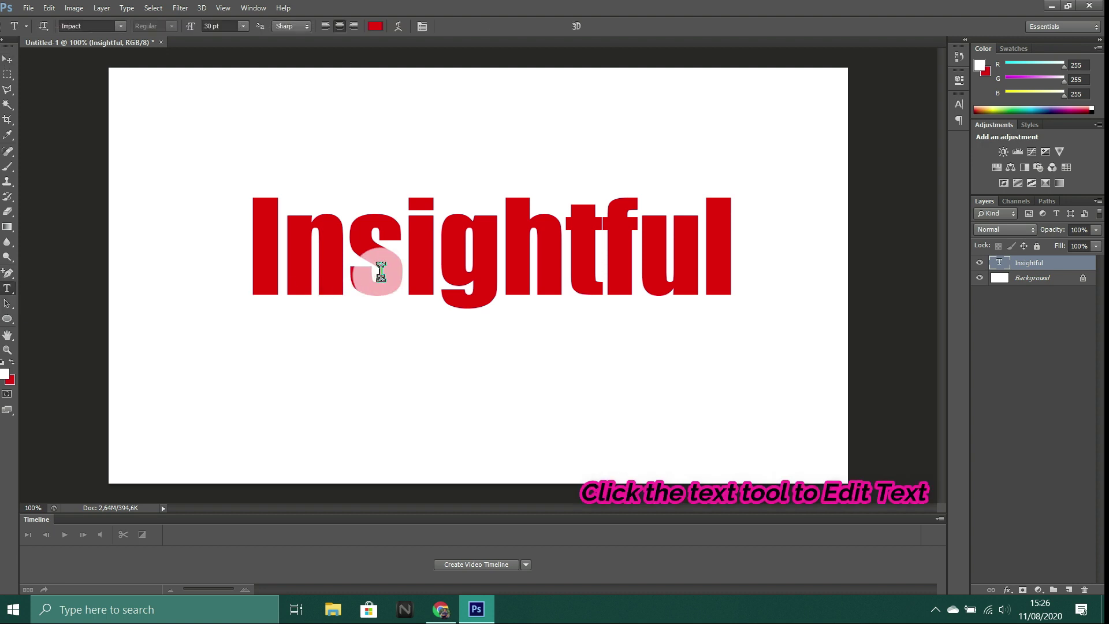
double_click(403, 255)
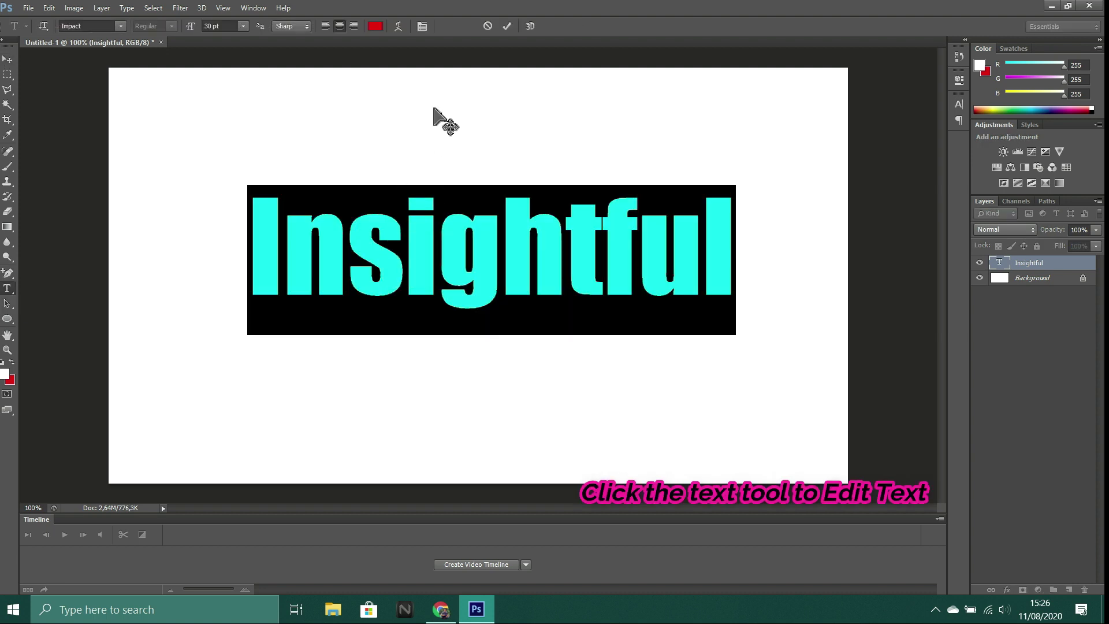
click(401, 29)
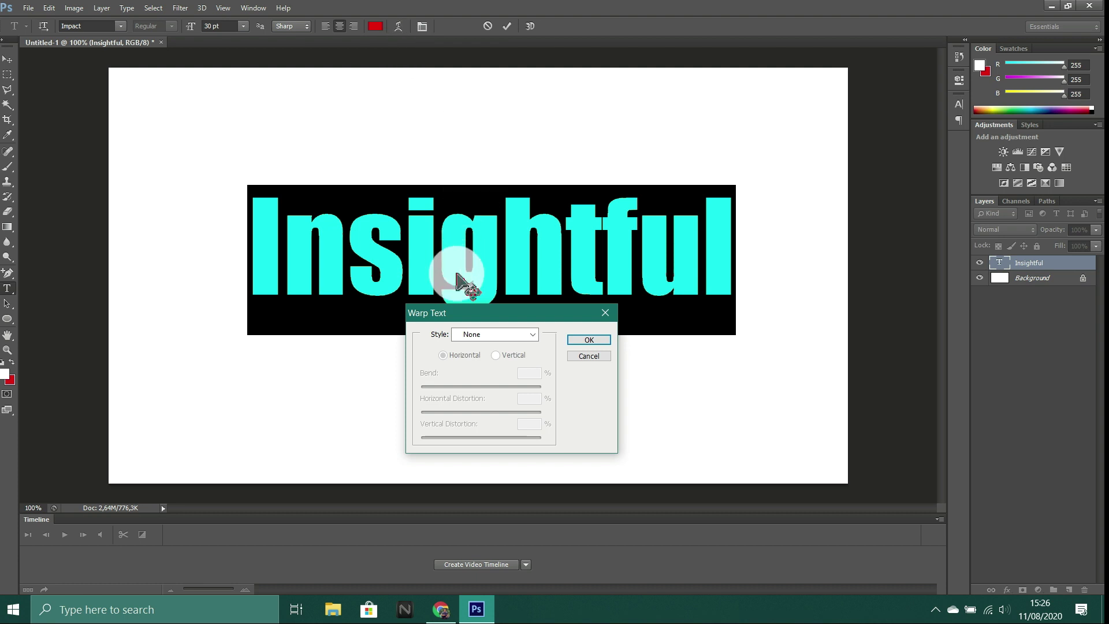
click(497, 335)
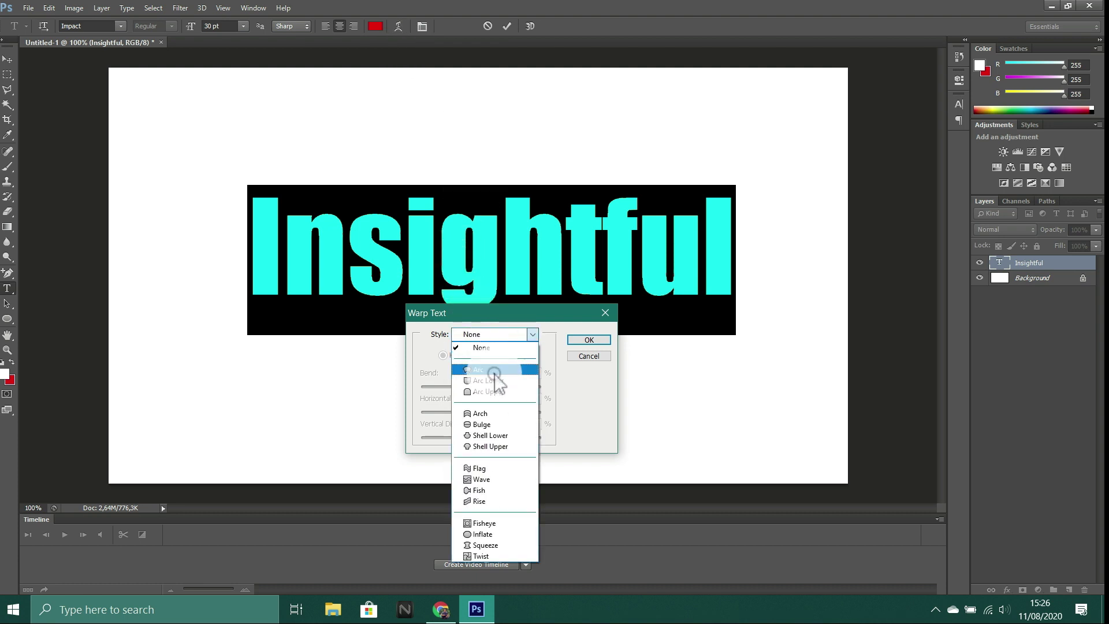
click(494, 371)
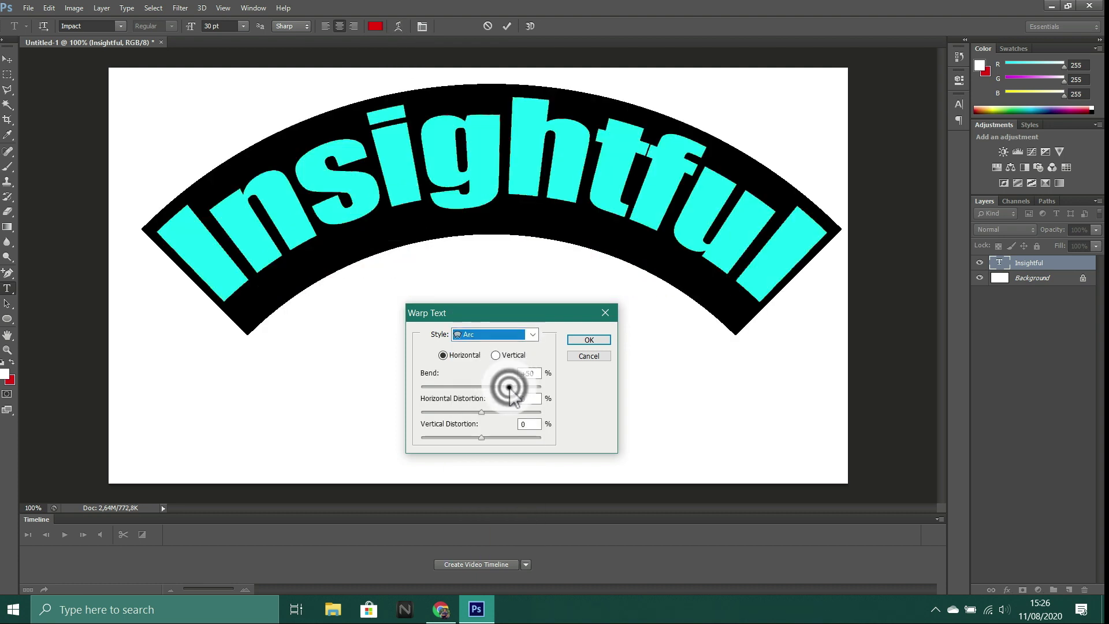
drag(509, 388, 491, 389)
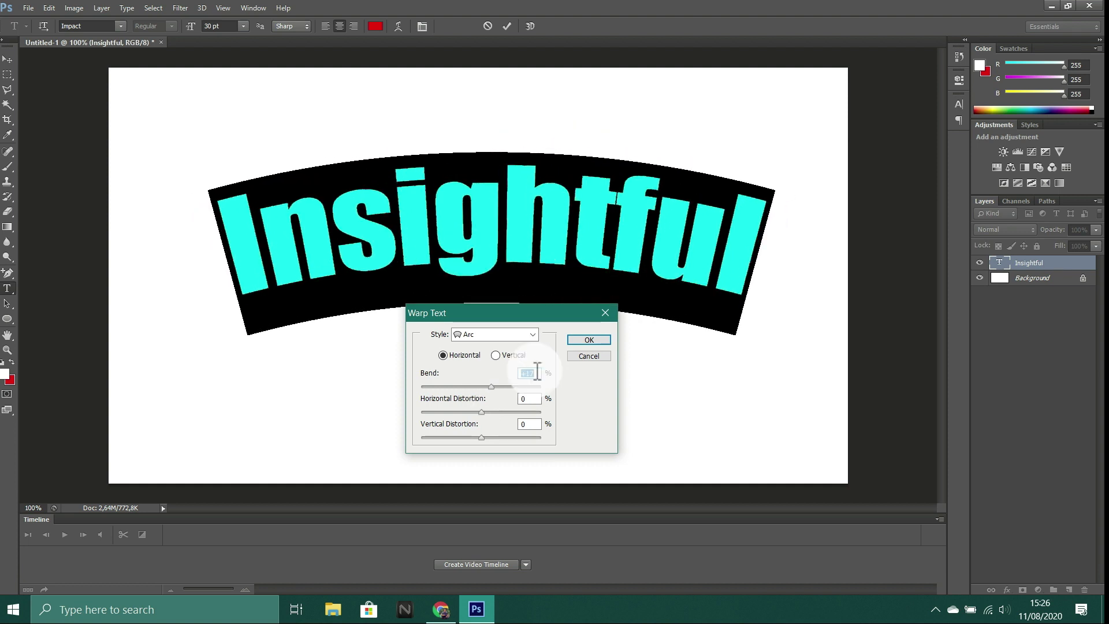
click(587, 340)
Step: Set the horizontal scale of all the "Insightful" characters to 127% and commit the text edit
click(651, 268)
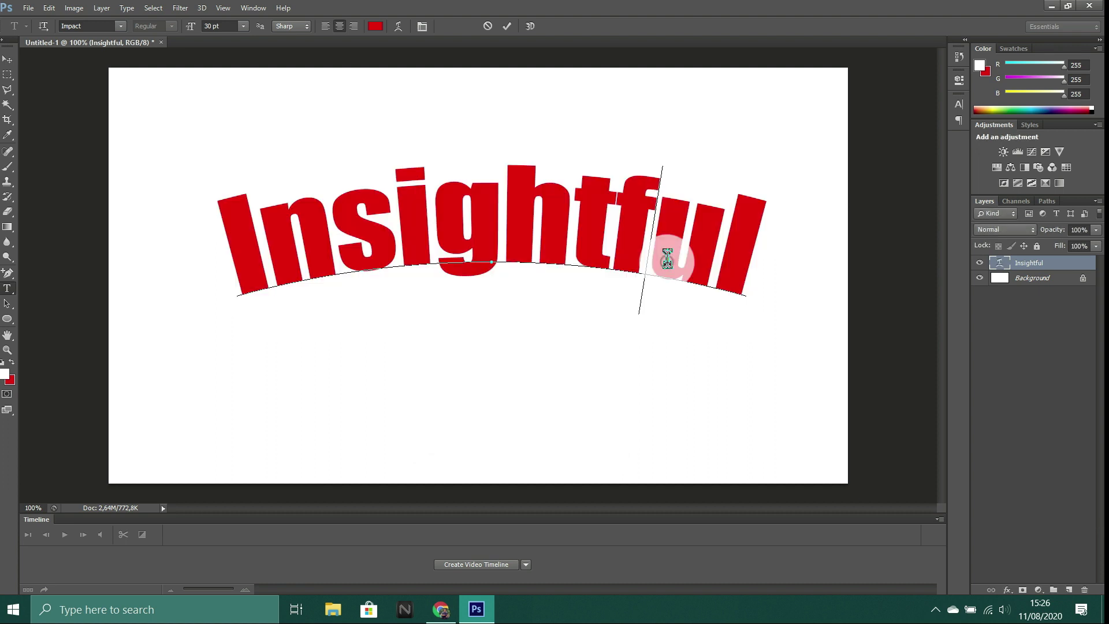
key(ctrl+Return)
click(959, 103)
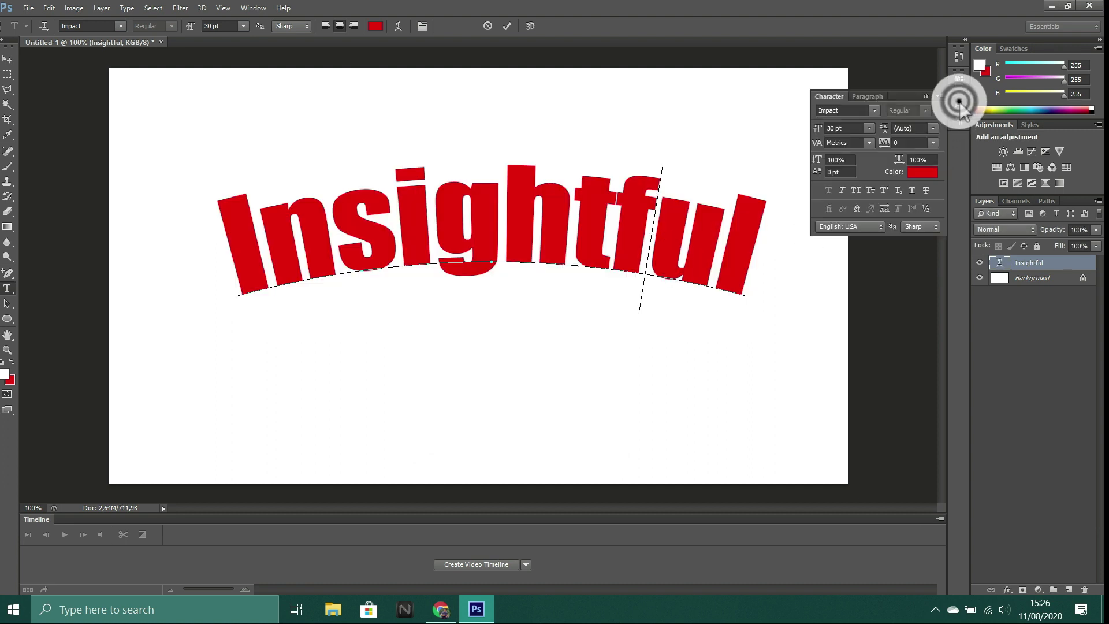
key(ctrl+a)
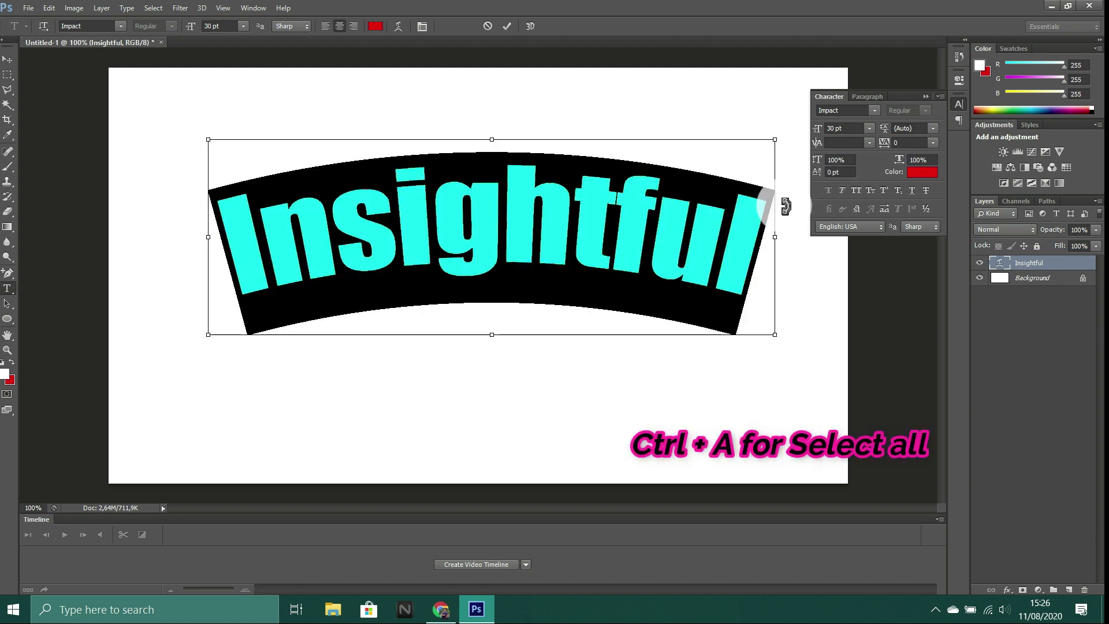
drag(898, 163, 915, 168)
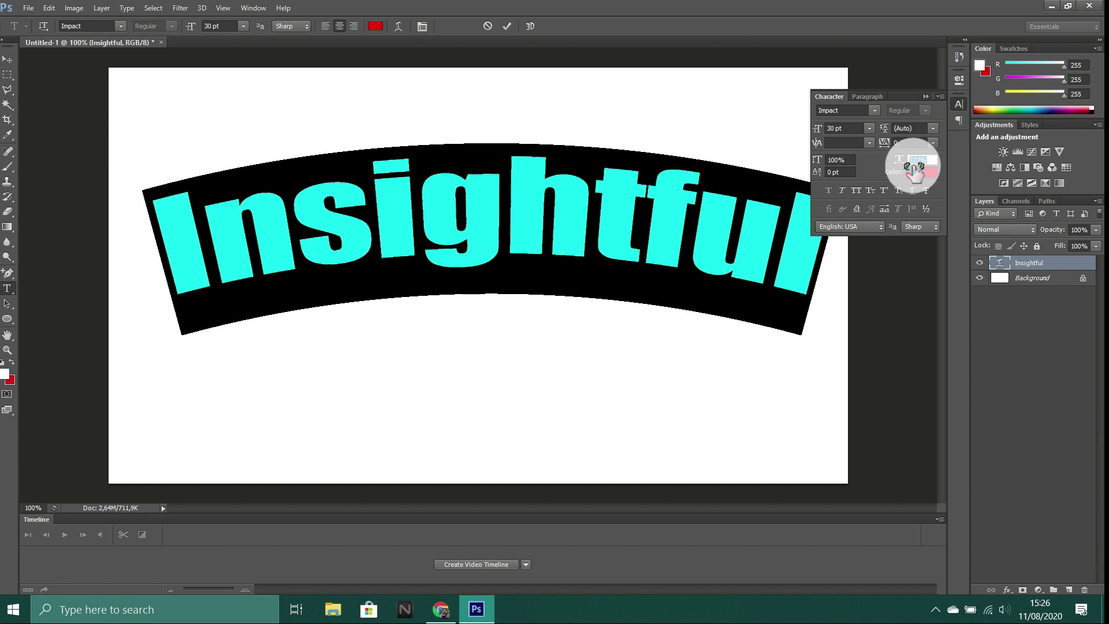
click(506, 25)
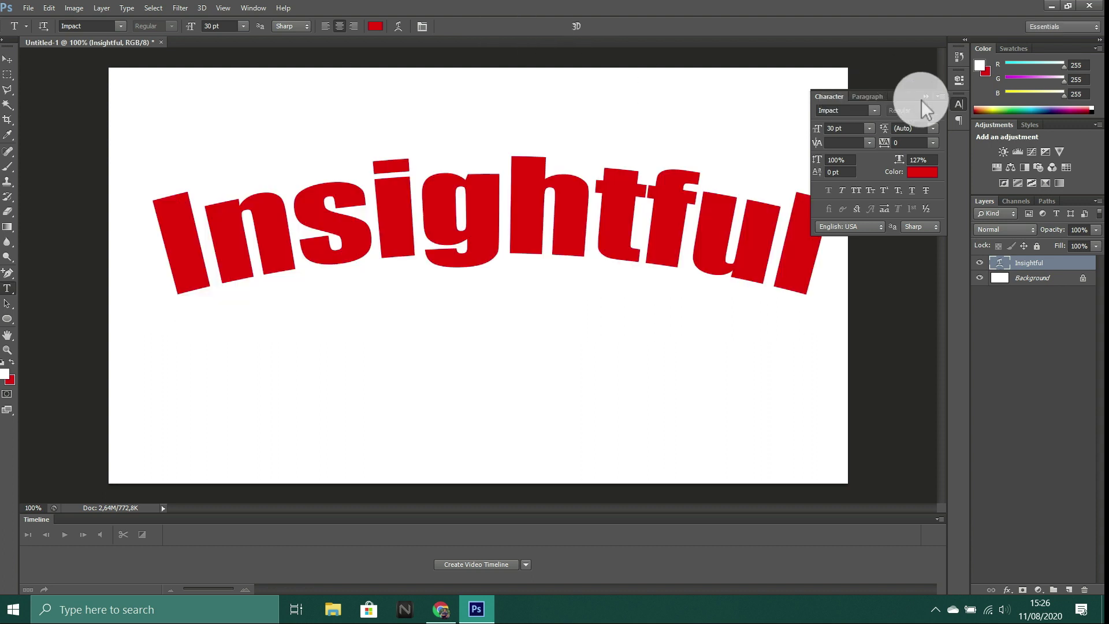
click(925, 96)
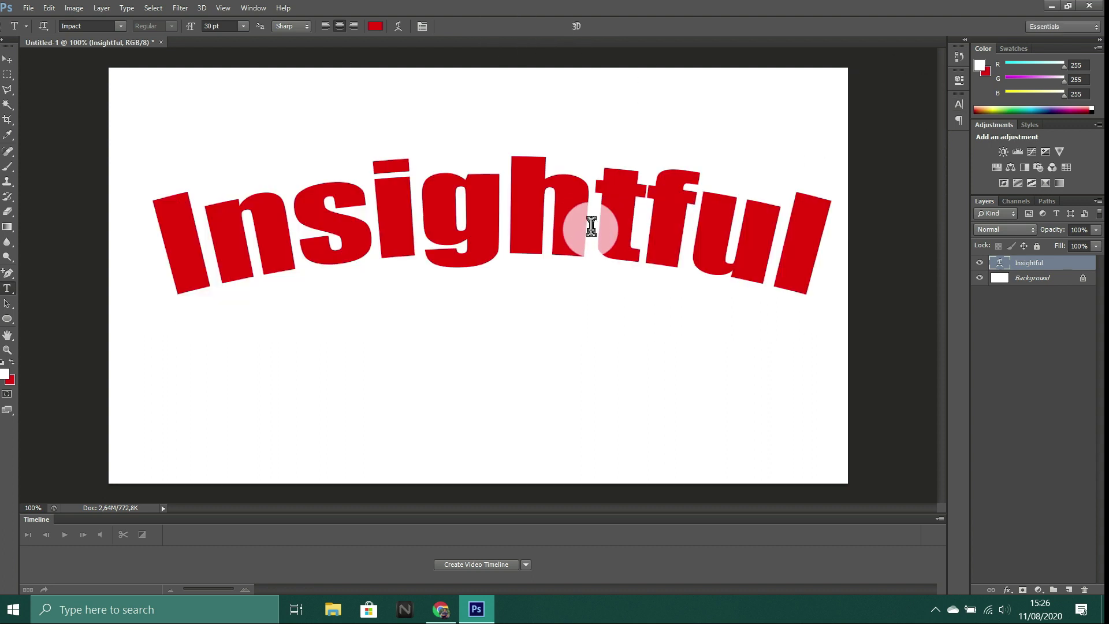
Step: Rasterize the "Insightful" text layer and hide the Background layer
right_click(1018, 265)
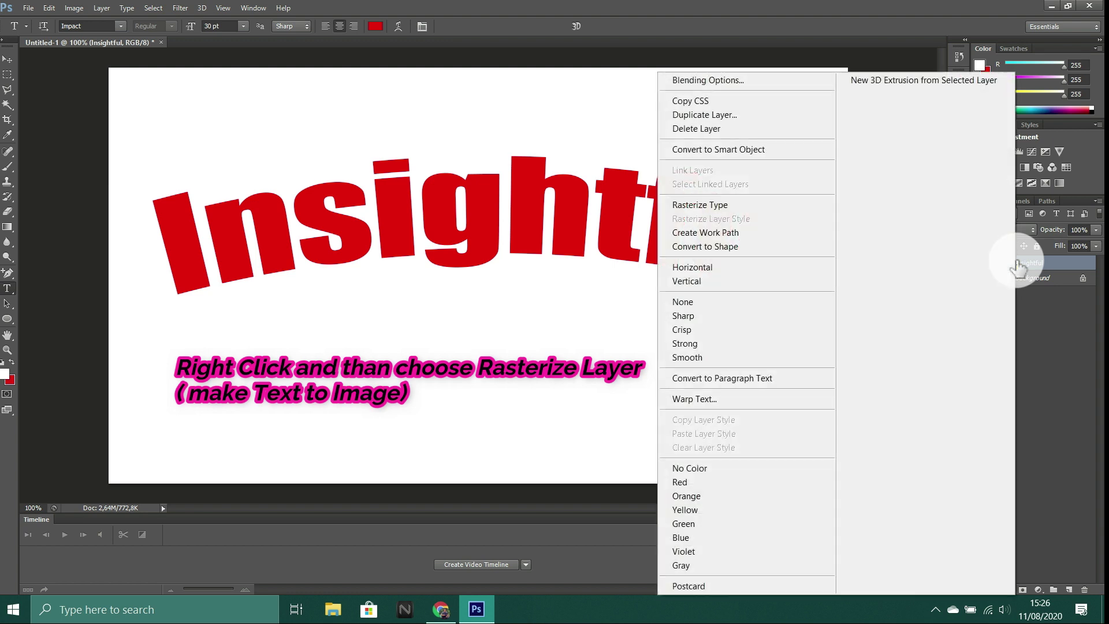
click(746, 206)
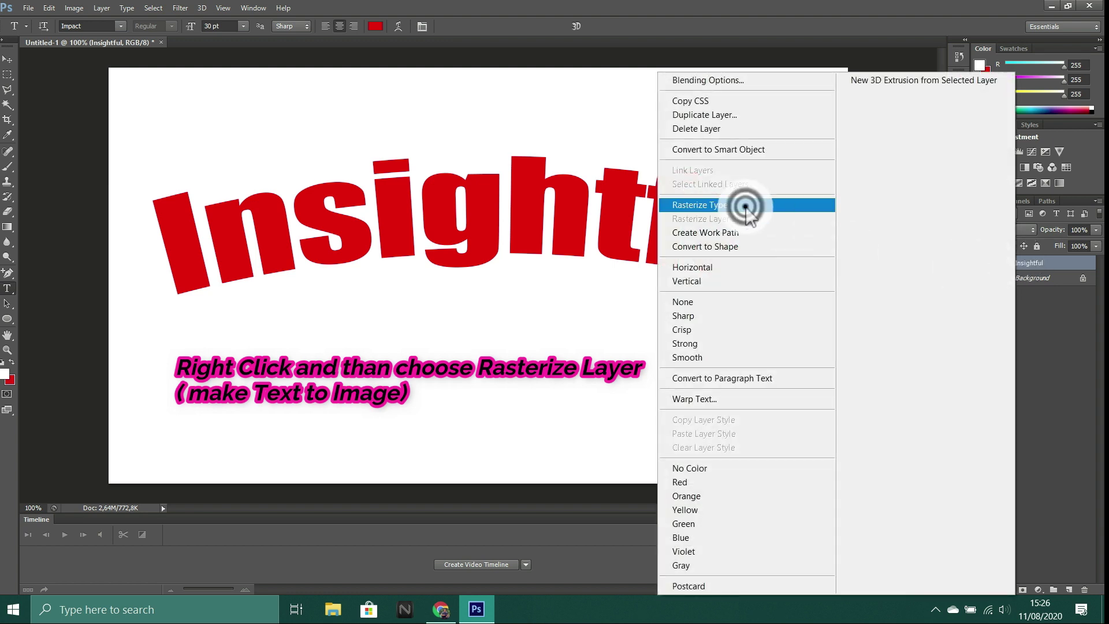
click(1066, 267)
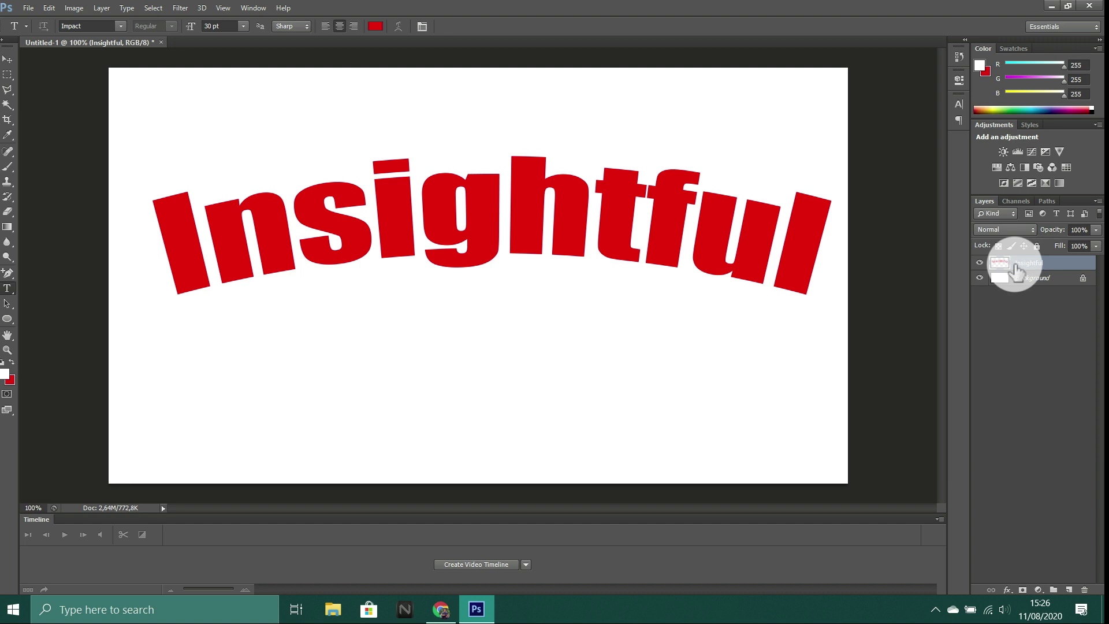
click(979, 278)
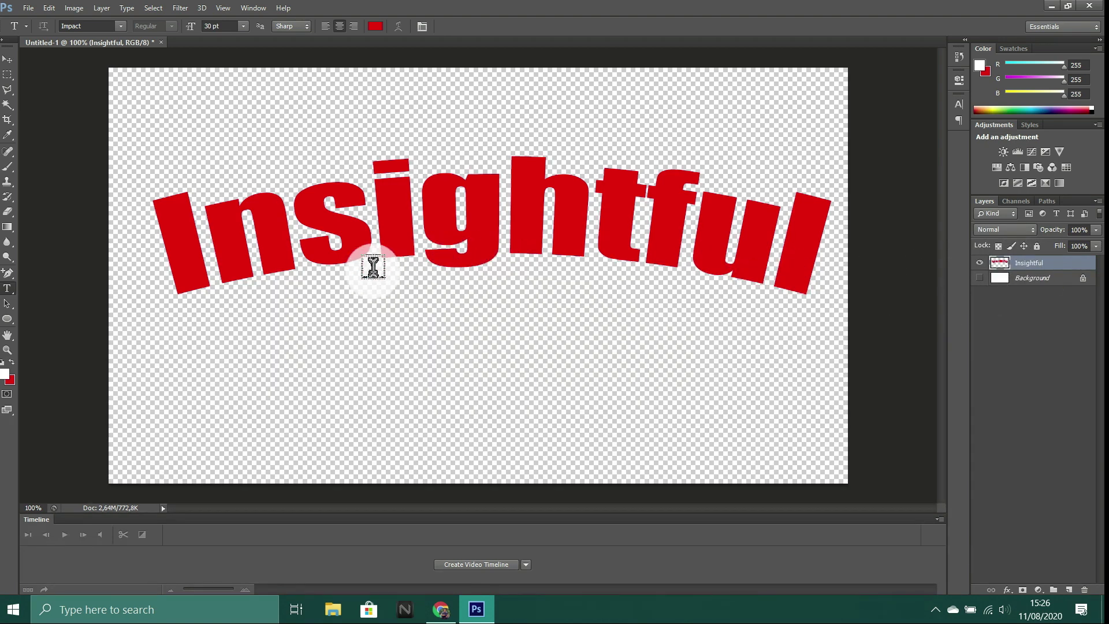
Step: Select the bottom end of the letter I with the Polygonal Lasso and shift that piece down about 0.05 cm
click(7, 94)
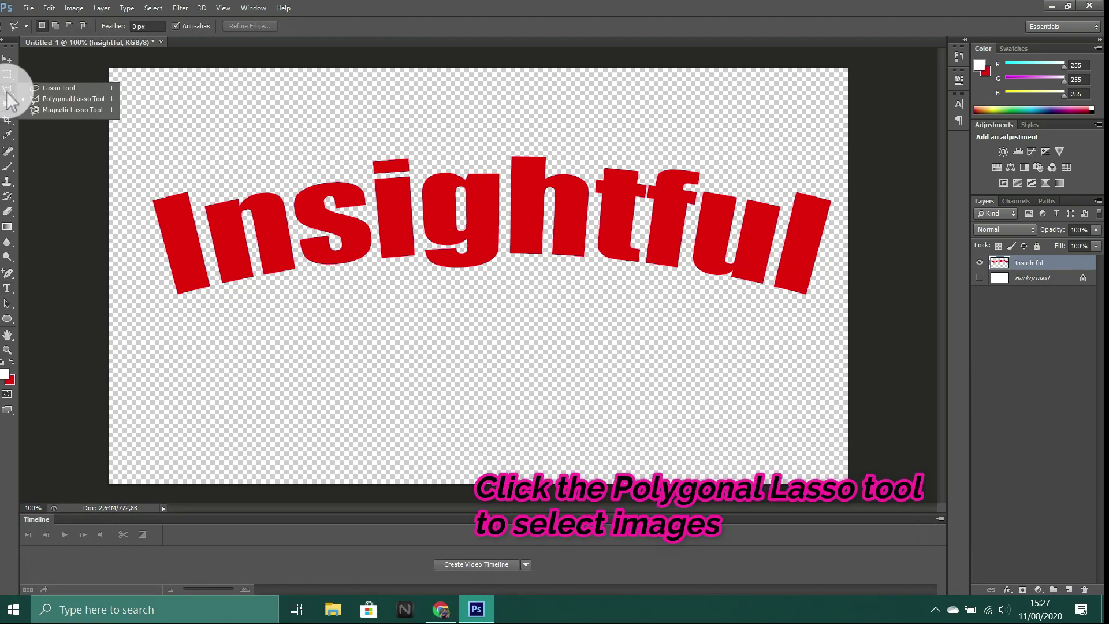
click(74, 100)
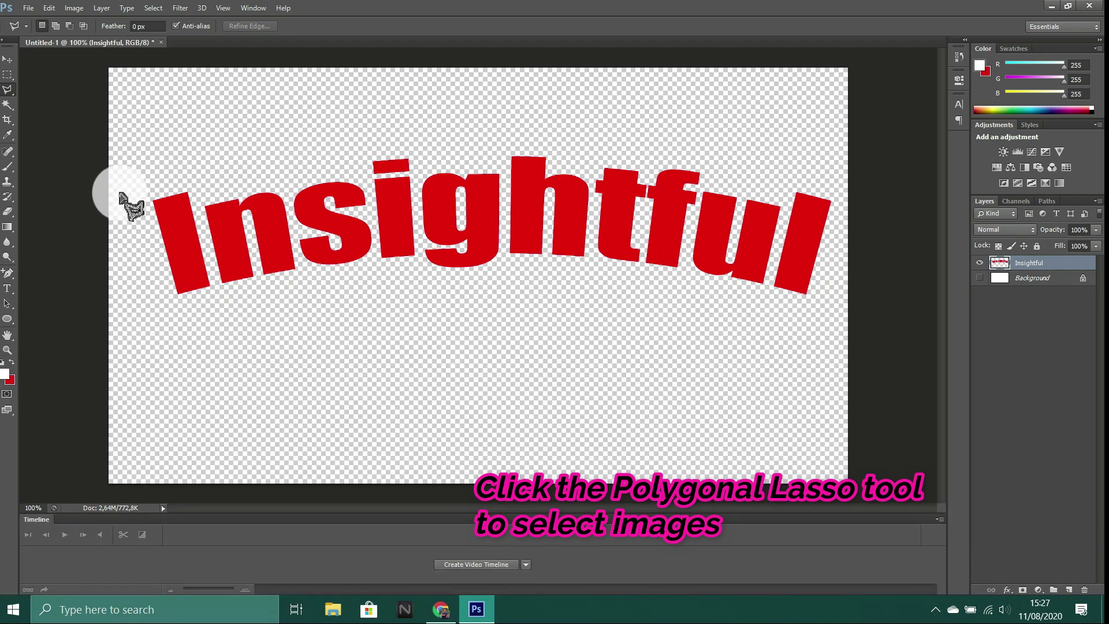
click(170, 291)
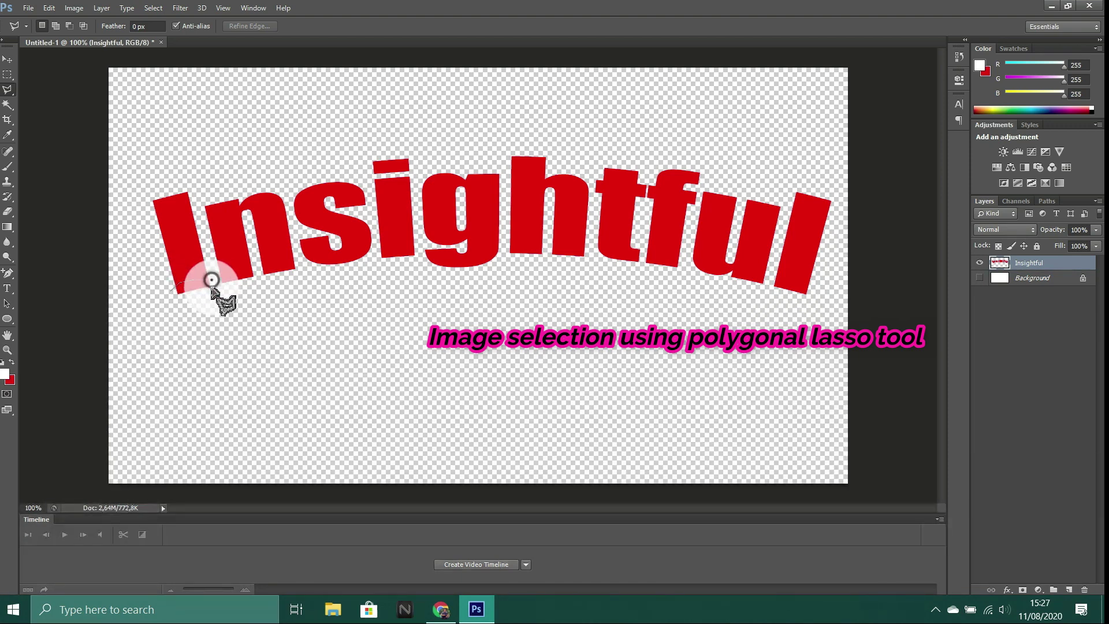
click(194, 302)
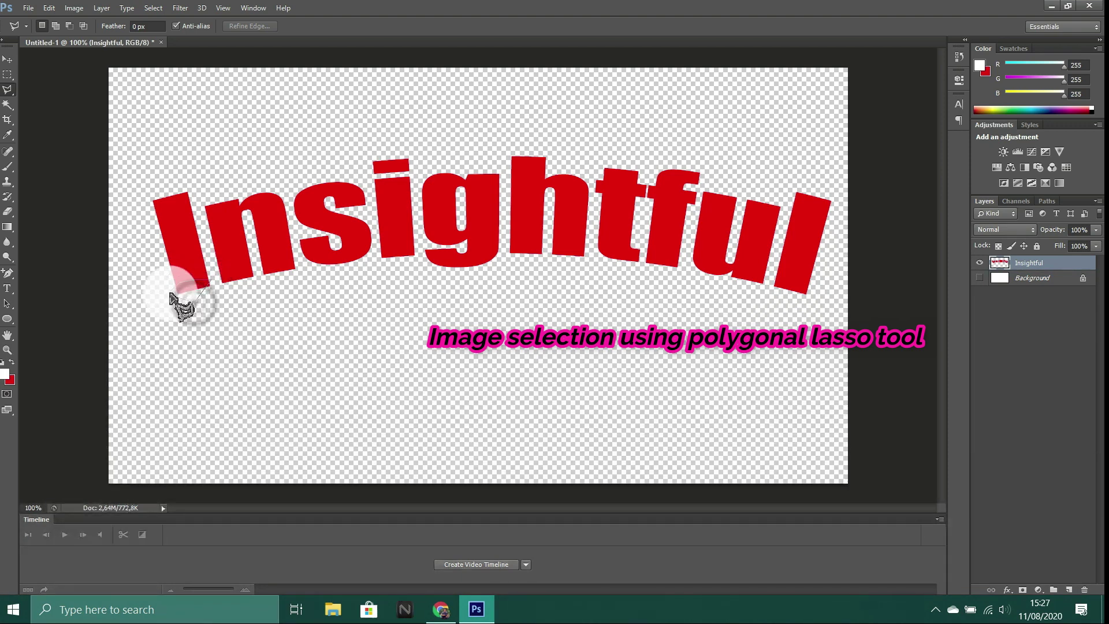
click(171, 292)
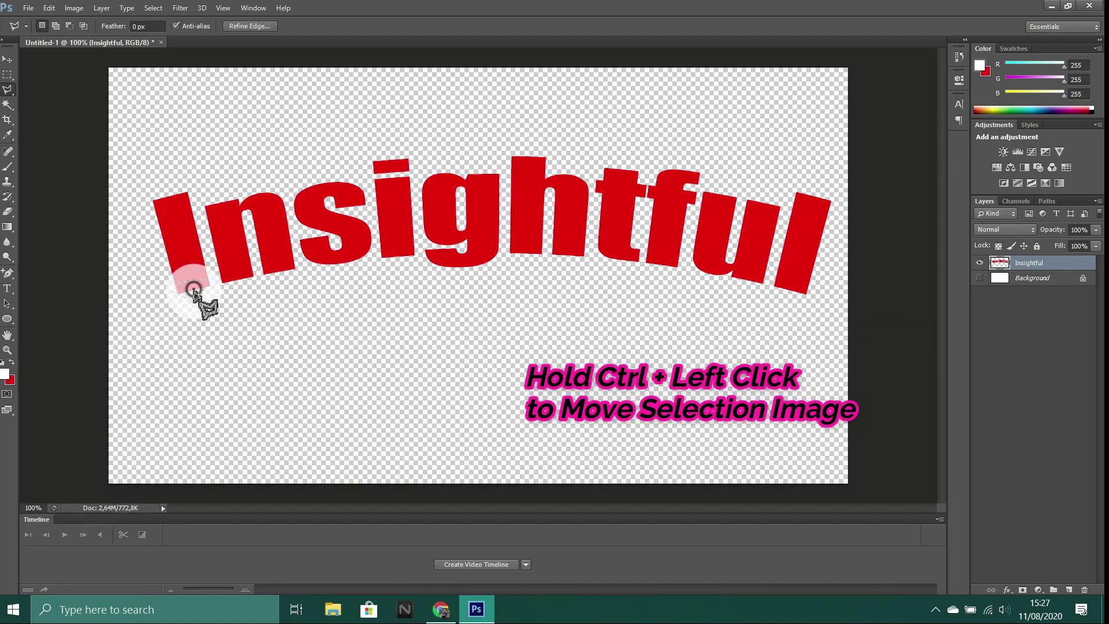
drag(194, 289, 194, 290)
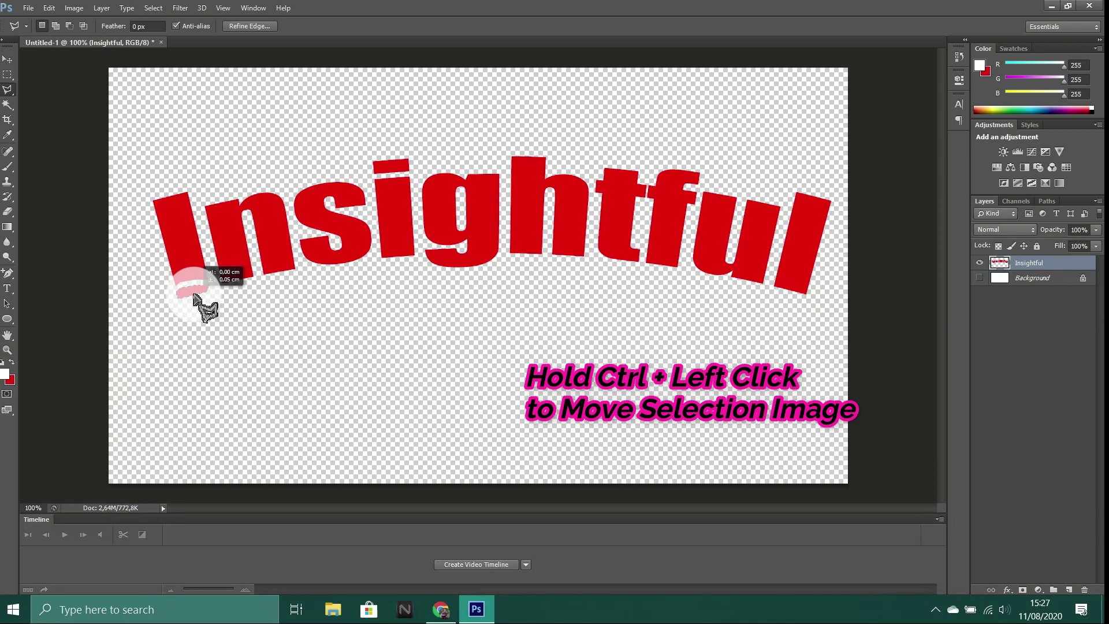
drag(195, 295, 195, 297)
Step: Lasso a pointed wedge across the lower part of the letter I and shift it about 0.06 cm to the left
ctrl+click(164, 267)
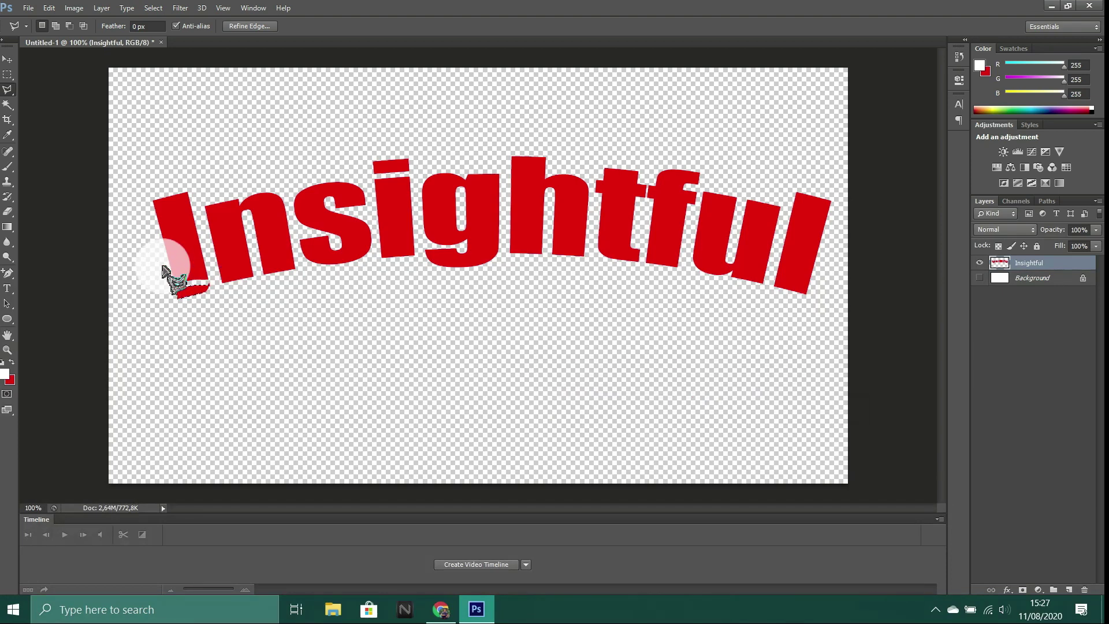
click(149, 249)
click(181, 252)
click(199, 262)
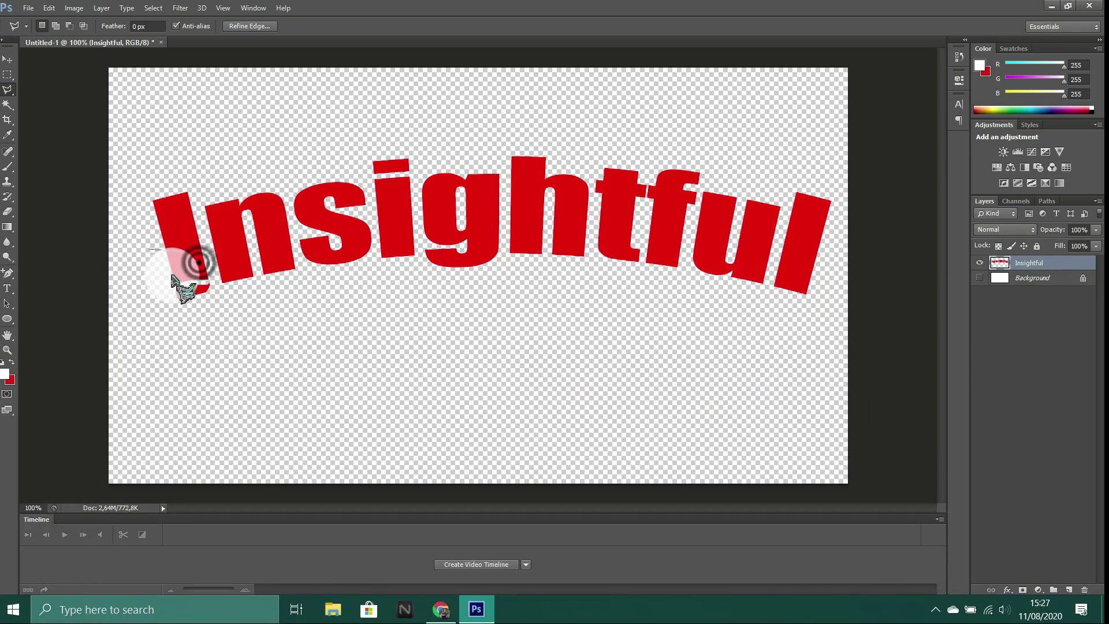
click(149, 250)
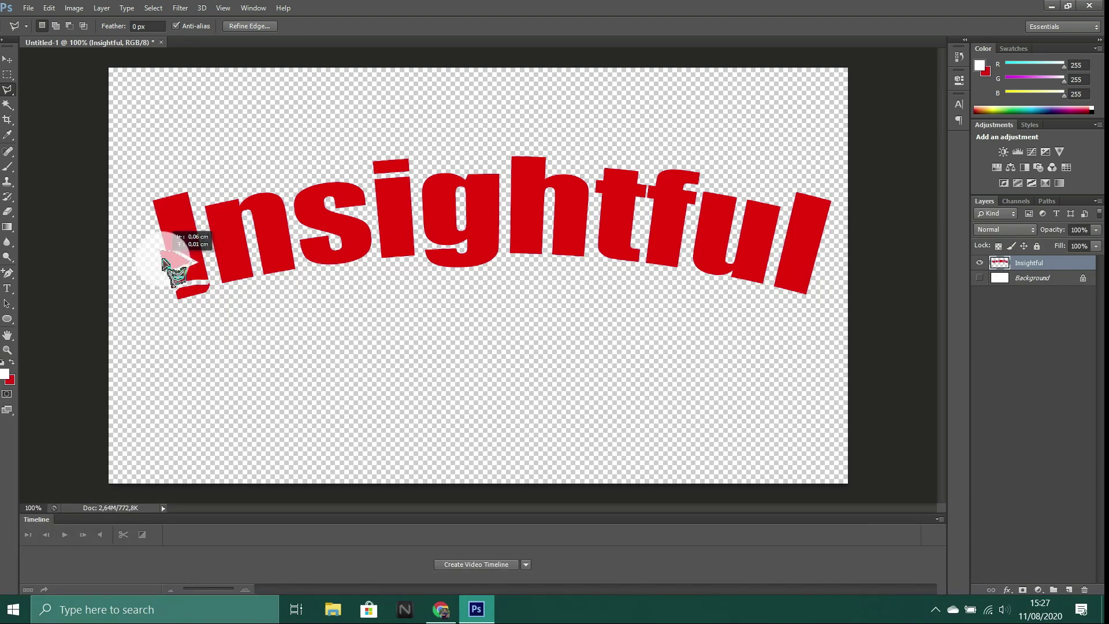
drag(163, 263, 156, 233)
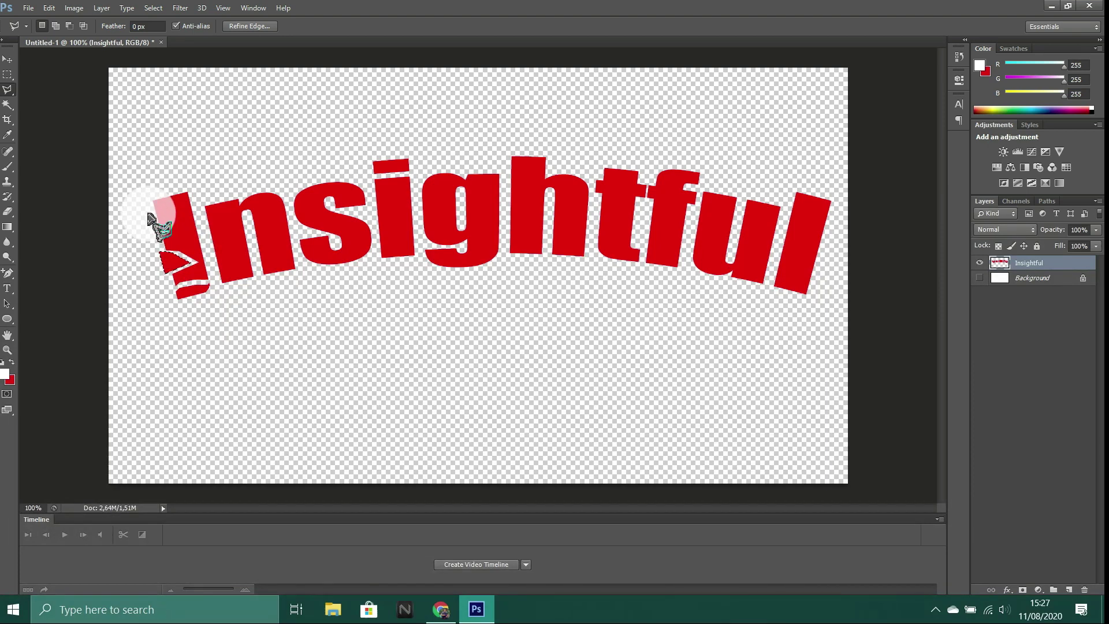
Step: Lasso the top end of the letter I along a slanted cut and move the piece slightly upward
click(179, 220)
click(201, 227)
click(213, 212)
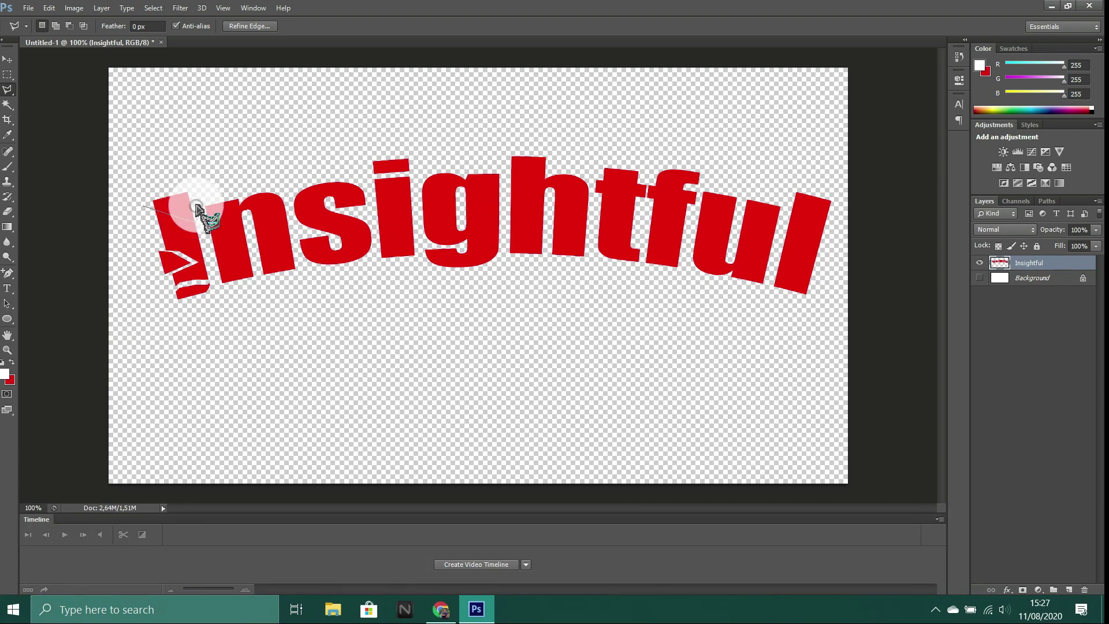
click(185, 184)
click(161, 189)
click(142, 205)
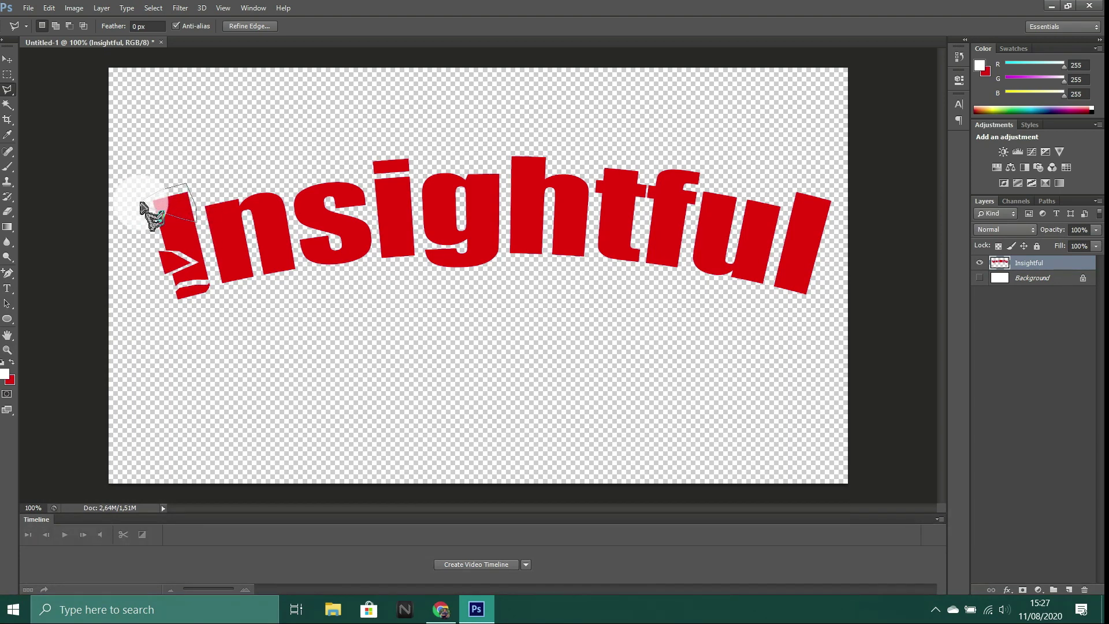
drag(143, 205, 191, 205)
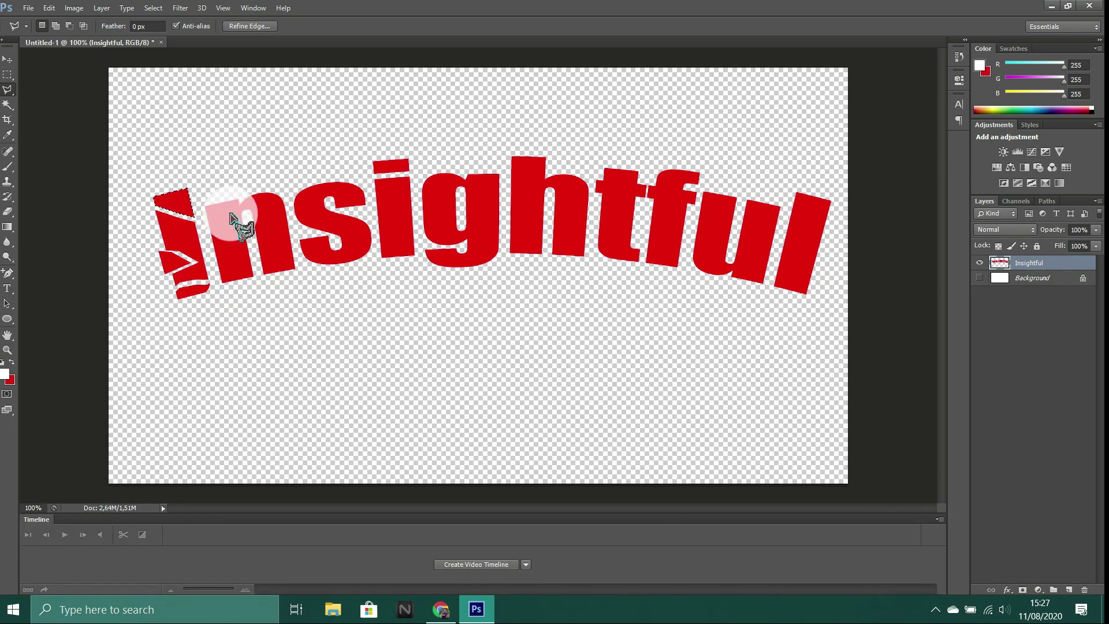
Step: Lasso the foot of the letter n's left leg and move the piece slightly down to open a gap
click(217, 274)
click(262, 265)
click(261, 277)
click(219, 282)
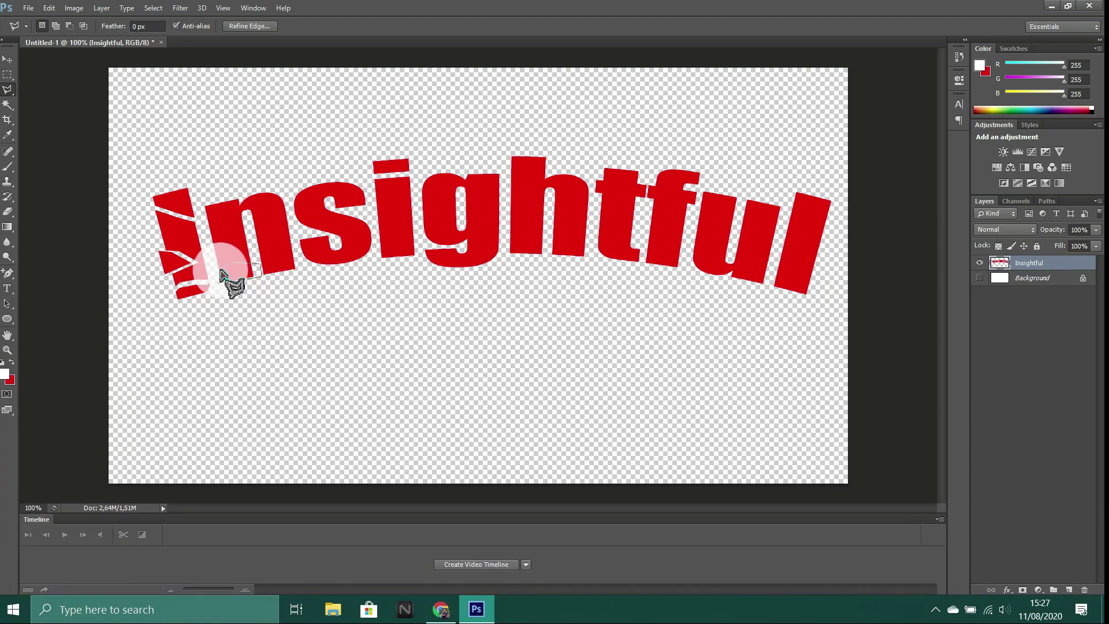
drag(234, 277, 263, 272)
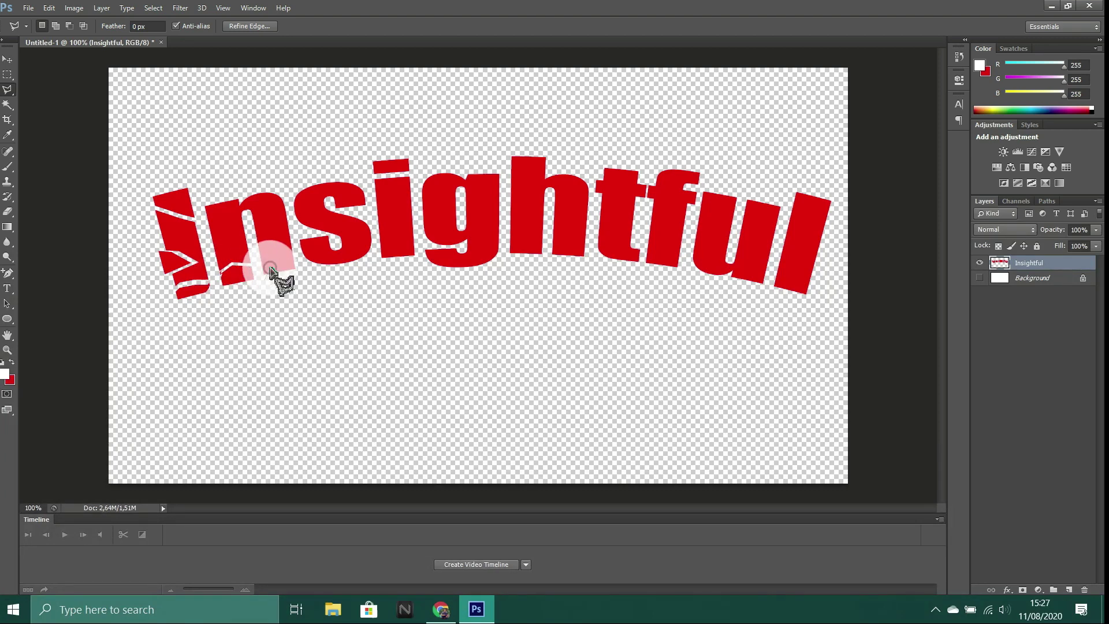
Step: Lasso the foot of the letter n's right leg along a peaked cut and shift the piece slightly to open a gap
click(270, 283)
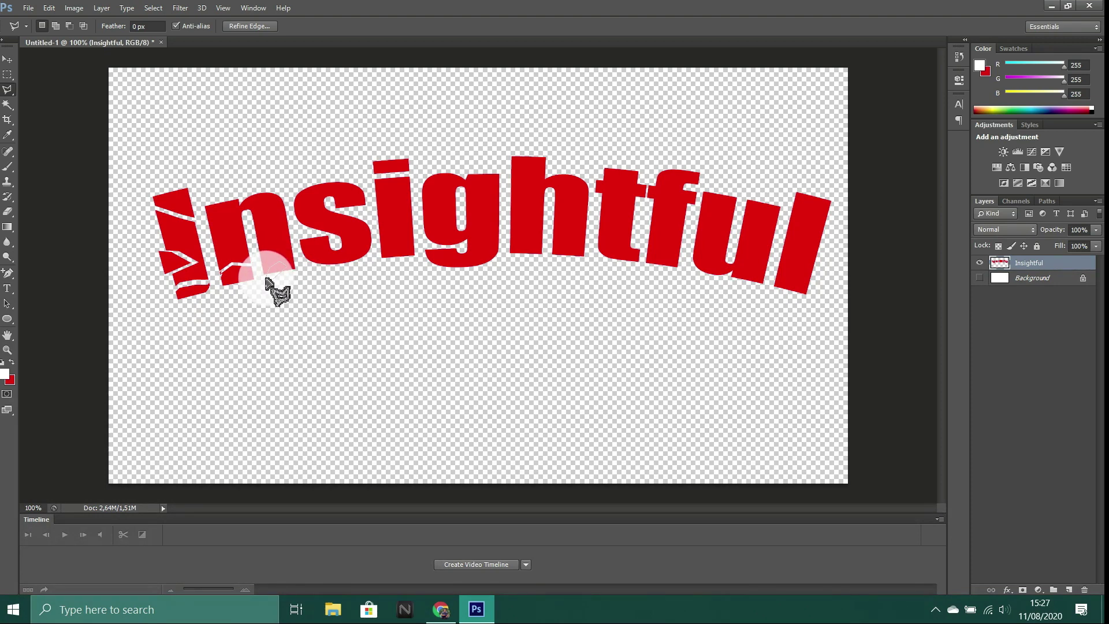
click(271, 280)
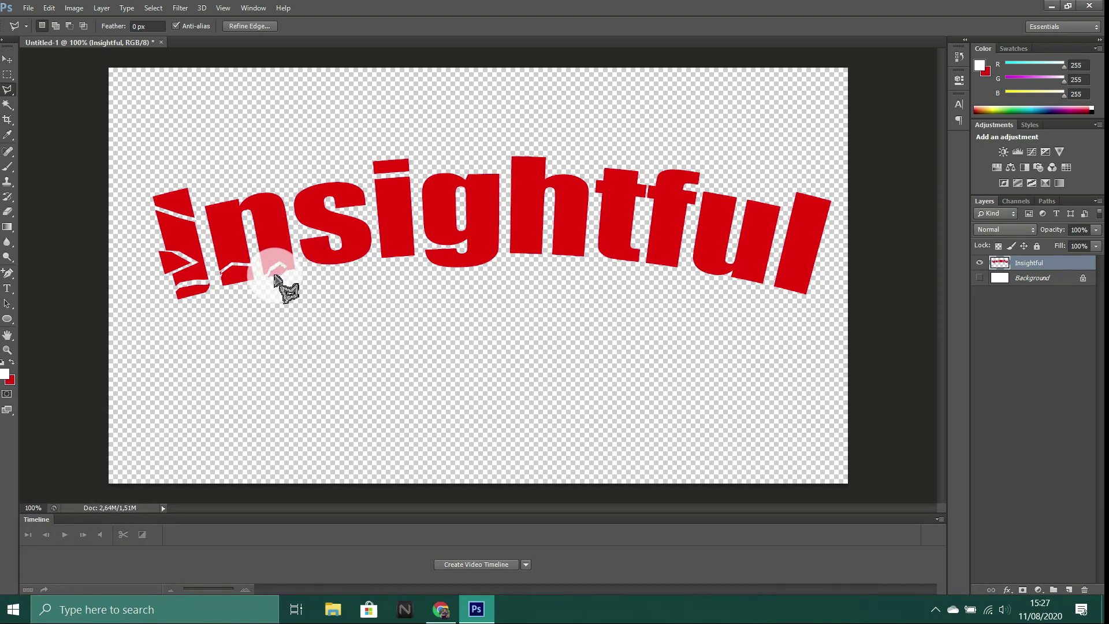
click(218, 192)
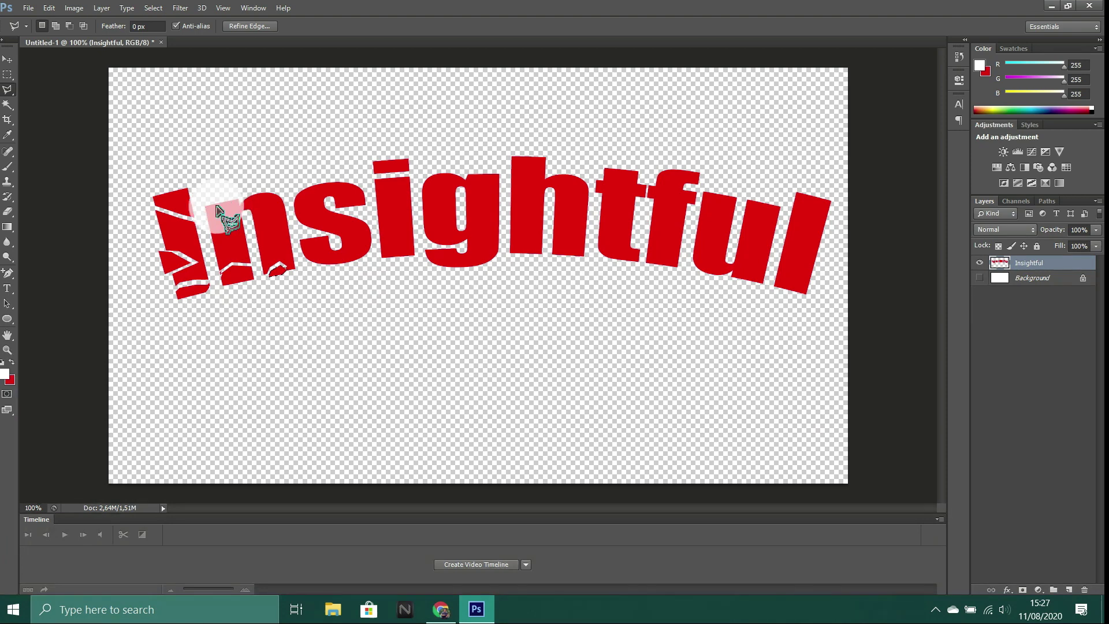
Step: Lasso the top of the letter n together with the tip of the s and shift it about 0.04 cm left and 0.06 cm up
click(203, 211)
click(204, 202)
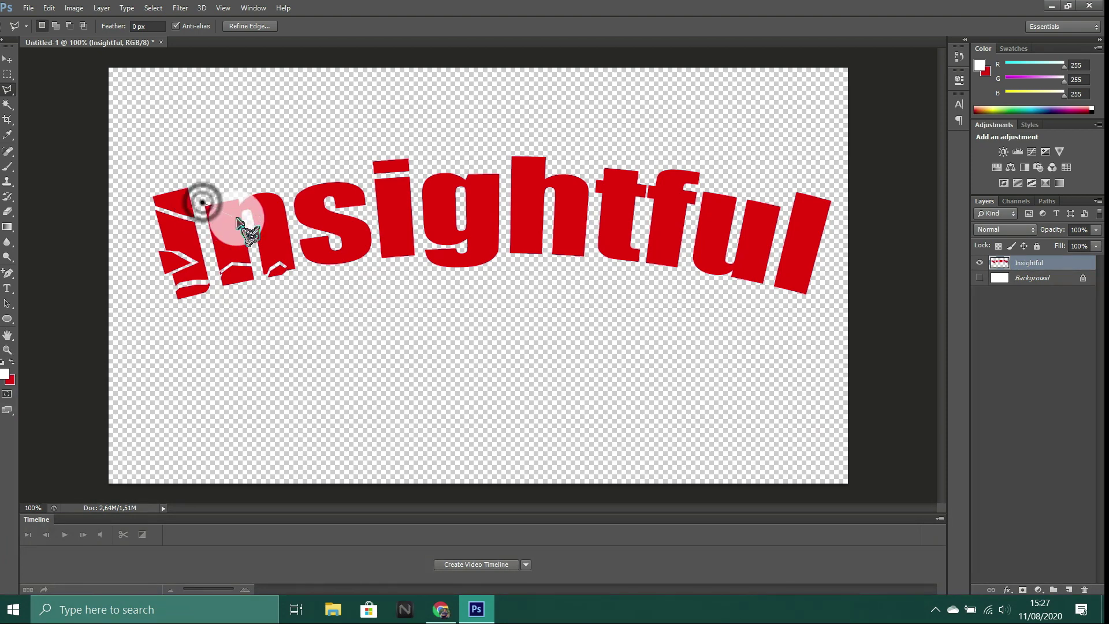
click(282, 225)
click(304, 214)
click(311, 196)
click(308, 182)
click(239, 178)
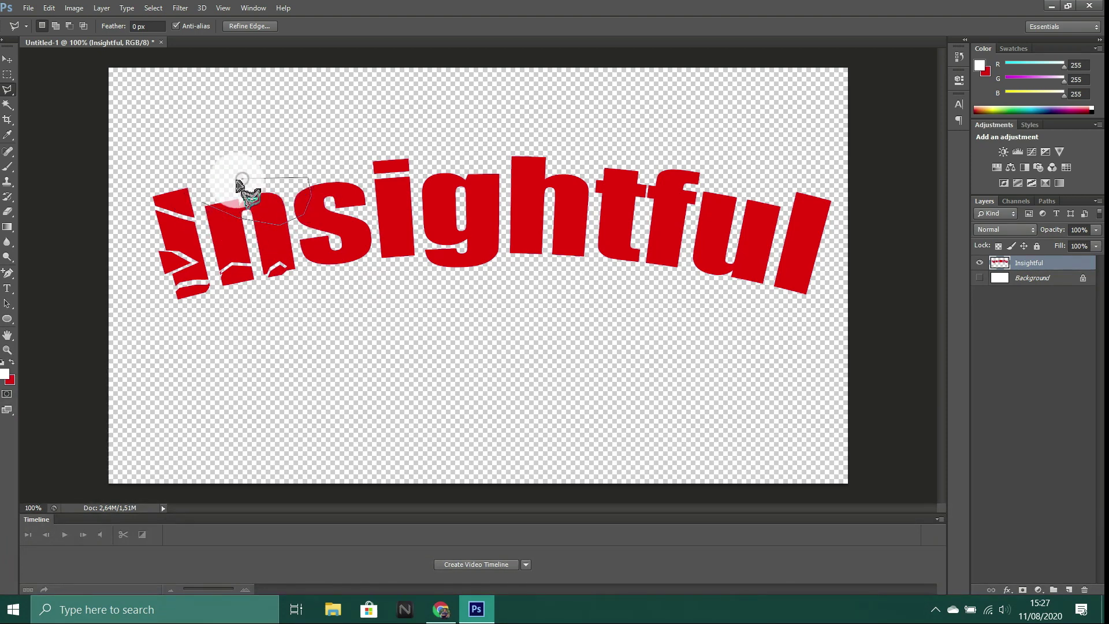
click(203, 206)
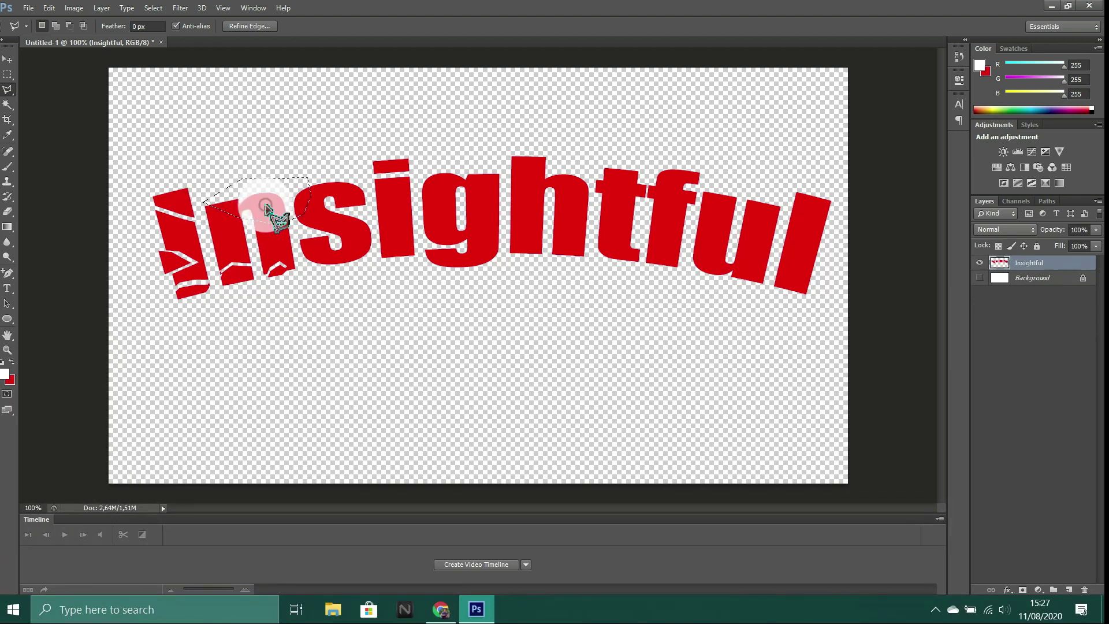
drag(272, 218, 263, 202)
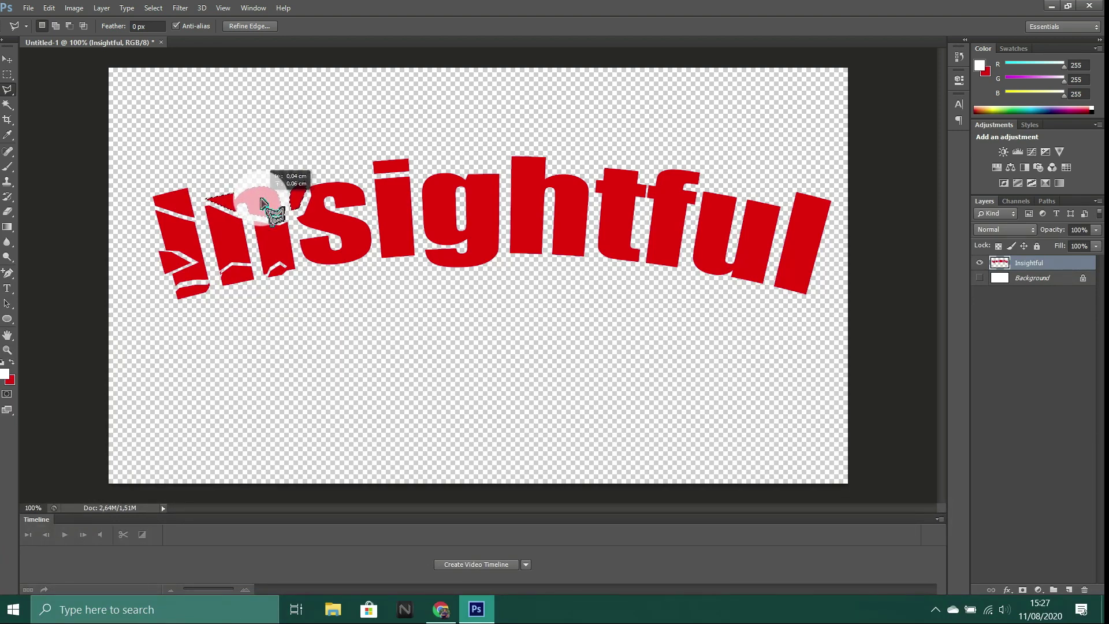
Step: Lasso the lower curve of the letter s along a jagged cut and move the piece slightly down
click(322, 246)
click(310, 271)
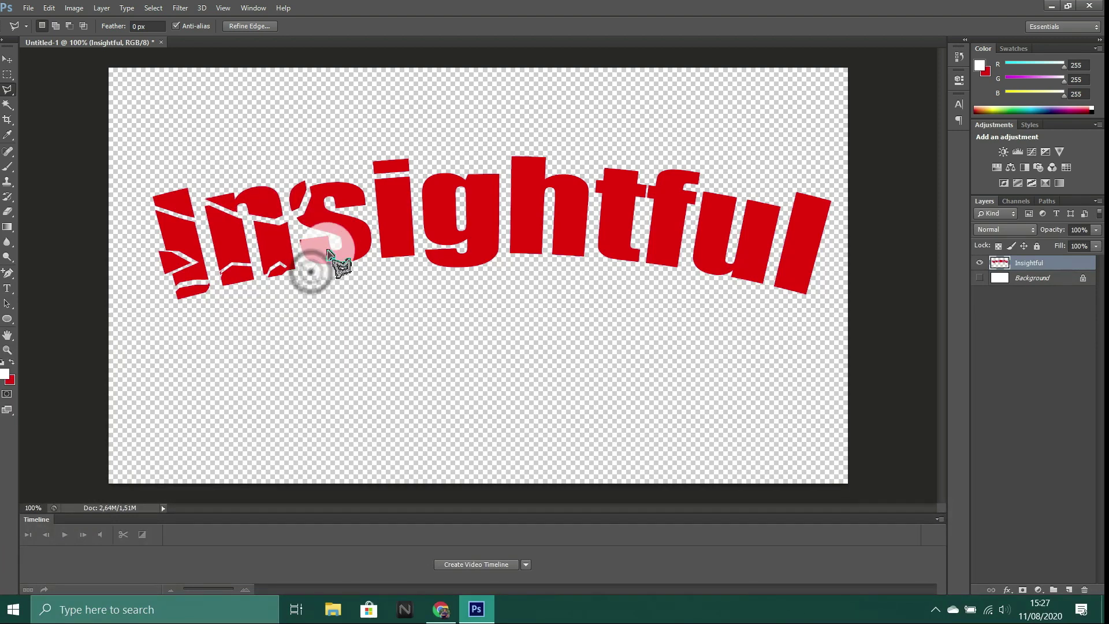
click(359, 246)
click(372, 249)
click(315, 270)
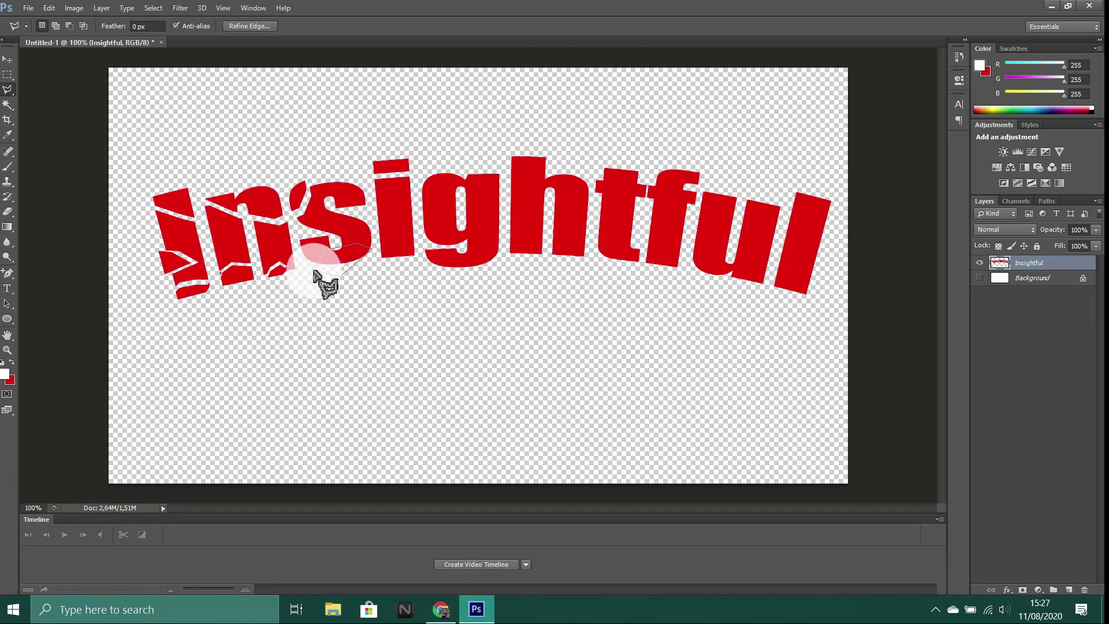
click(313, 271)
drag(350, 263, 354, 267)
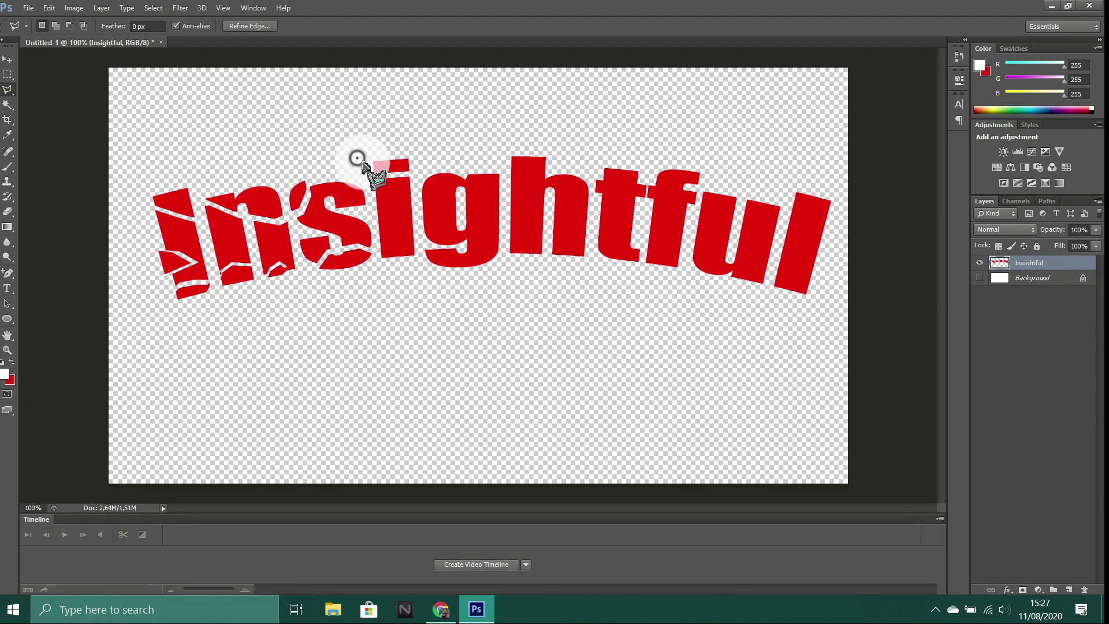
Step: Lasso the upper part of the dot on the first lowercase i and move it slightly up to split the dot
click(415, 168)
click(422, 148)
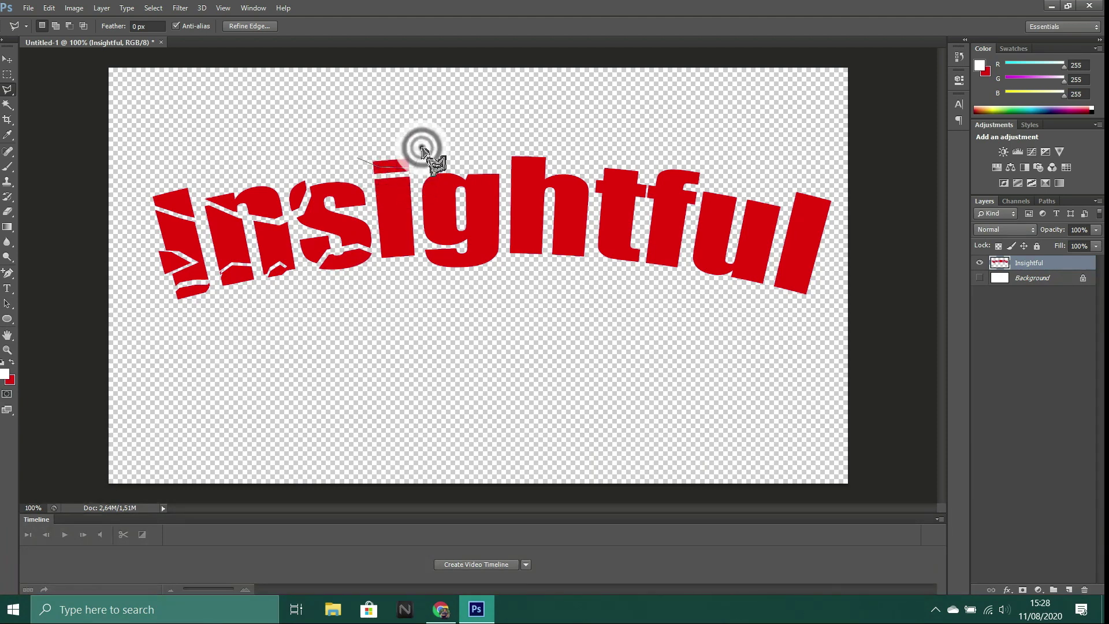
click(351, 154)
drag(392, 154, 394, 156)
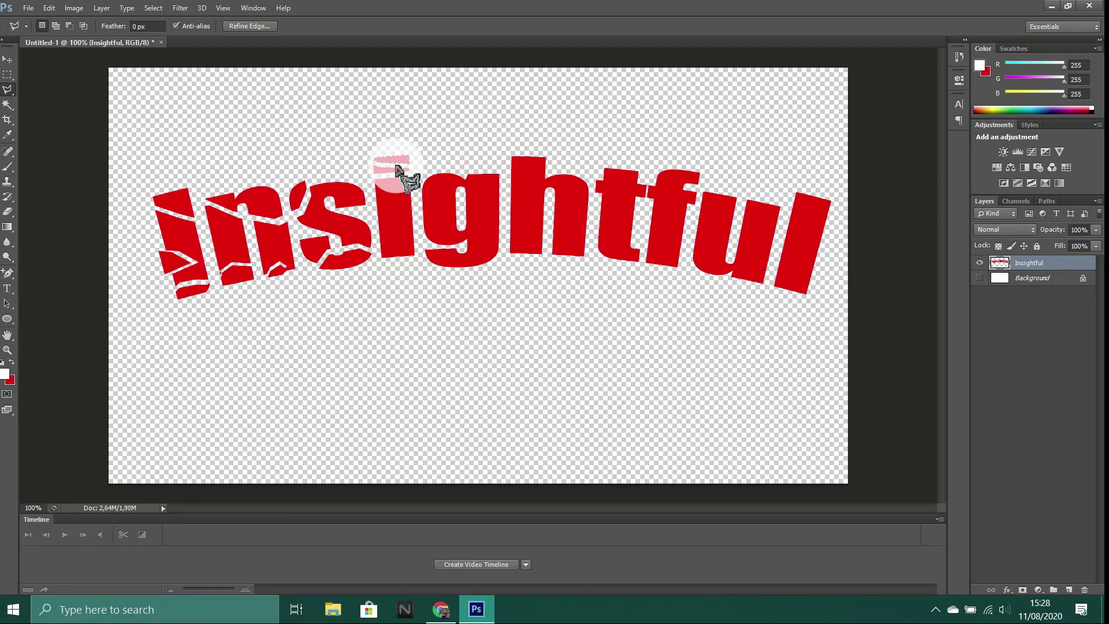
Step: Lasso the bottom-left corner of the lowercase i's stem and move the piece slightly down
click(370, 275)
click(377, 236)
click(395, 234)
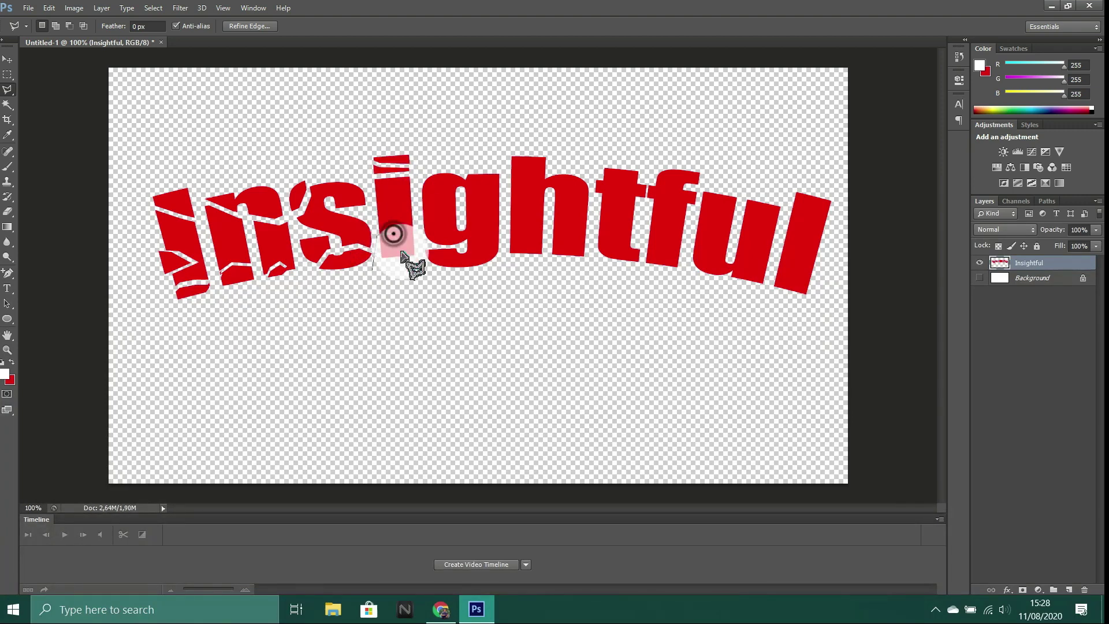
click(401, 252)
click(378, 270)
drag(386, 260, 388, 263)
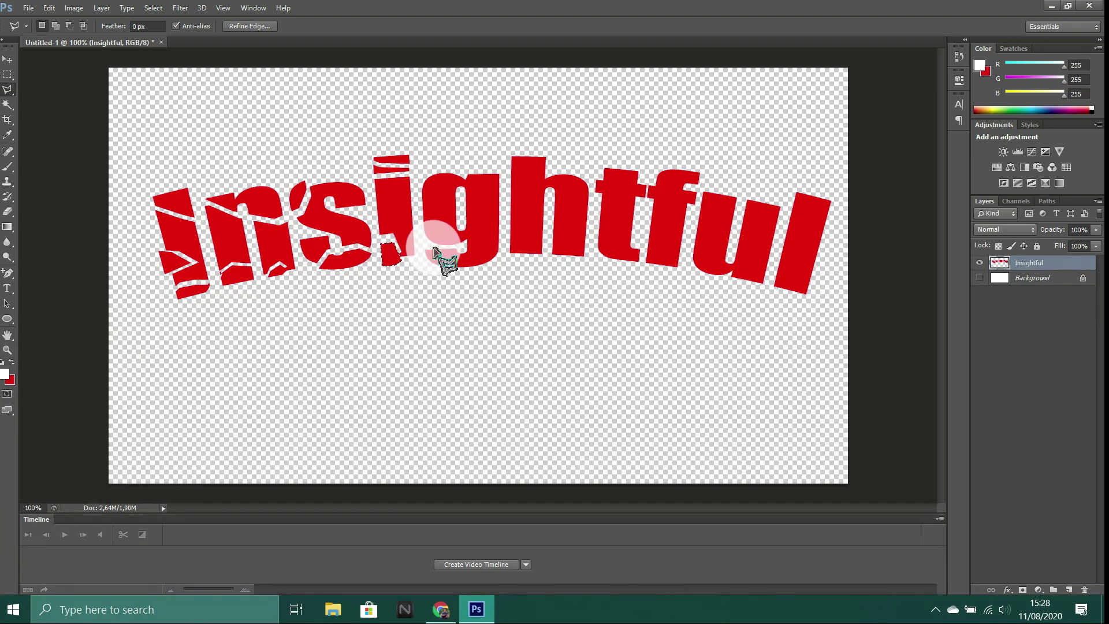
Step: Lasso the top edge of the letter g along a V-shaped cut and move the piece slightly up
click(430, 164)
click(485, 200)
click(495, 174)
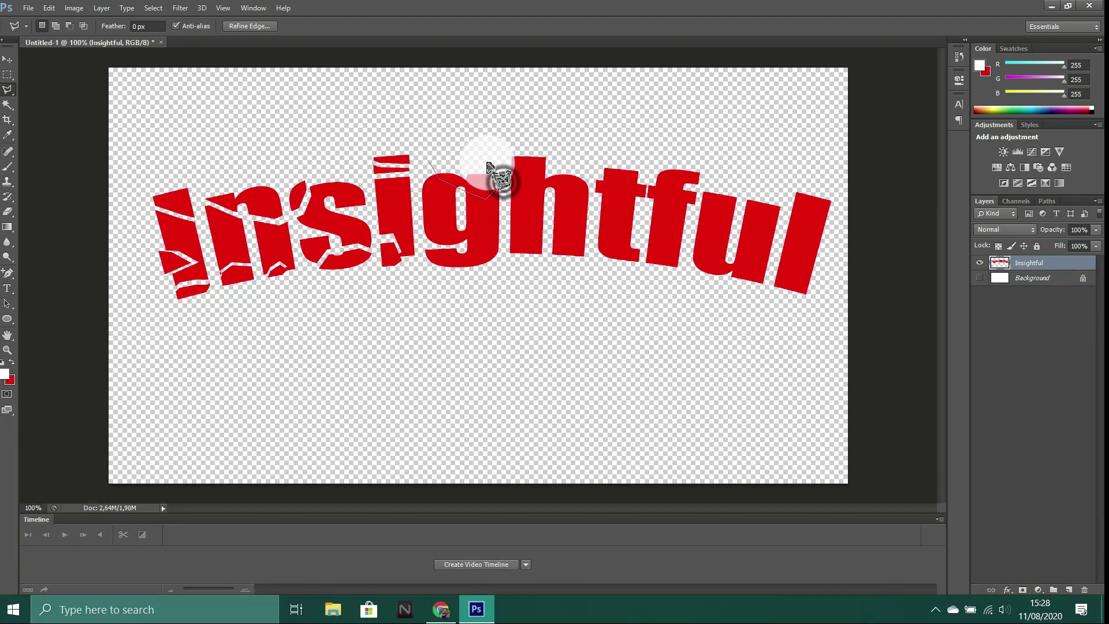
click(448, 154)
click(429, 163)
drag(470, 169, 474, 173)
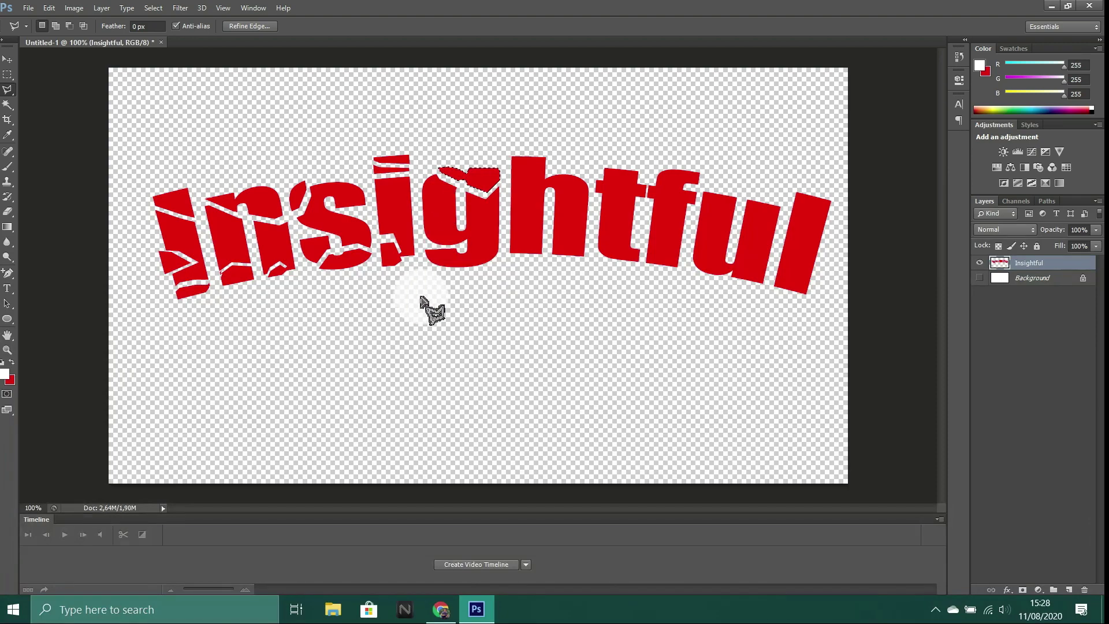
Step: Lasso the bottom of the letter g's tail and move the piece about 0.07 cm down
click(429, 264)
click(469, 256)
click(471, 273)
click(421, 276)
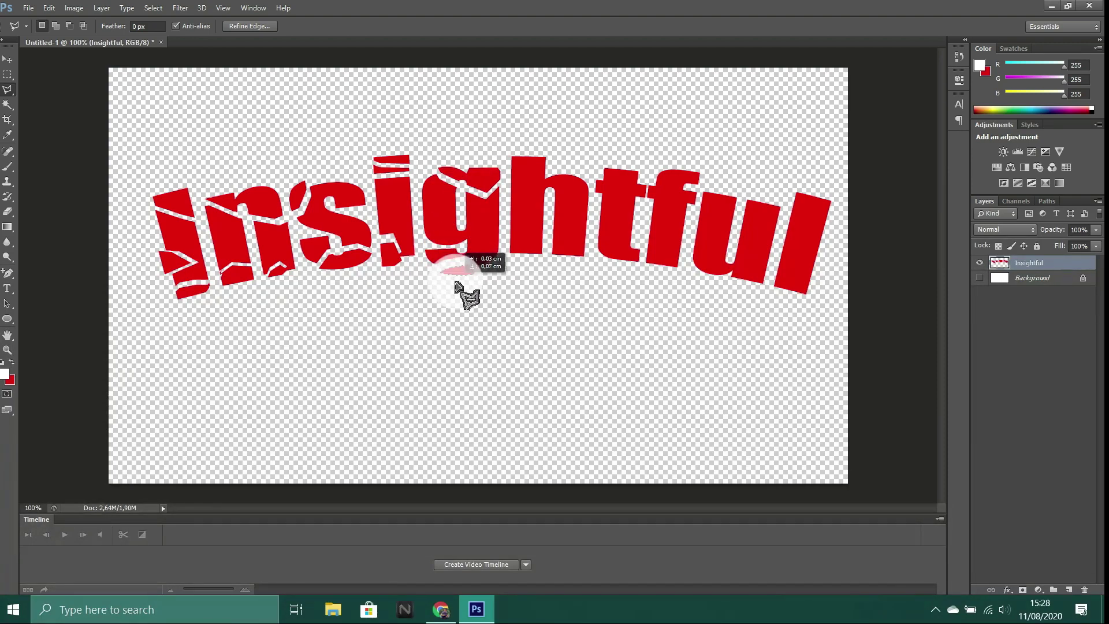
Step: Lasso a slanted area from the right side of the letter g across the upper h and shift it to open thin cracks
click(491, 228)
click(520, 173)
click(573, 156)
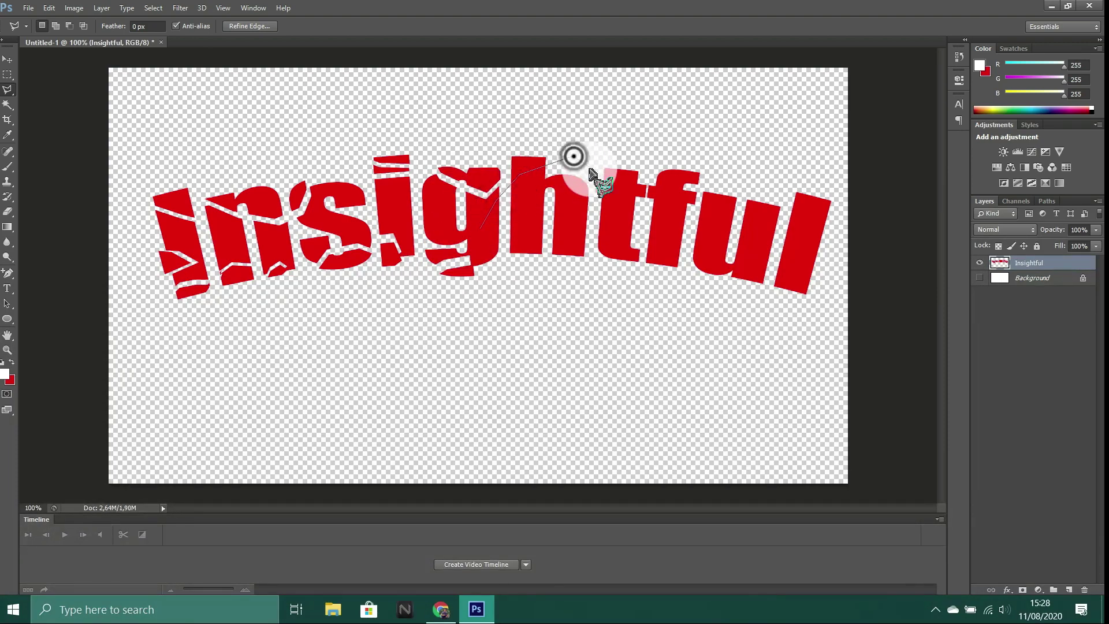
click(584, 173)
click(480, 231)
drag(483, 227, 522, 207)
Step: Lasso the feet of the letter h together with the t's bottom-left corner and move the pieces slightly down
click(549, 247)
click(612, 242)
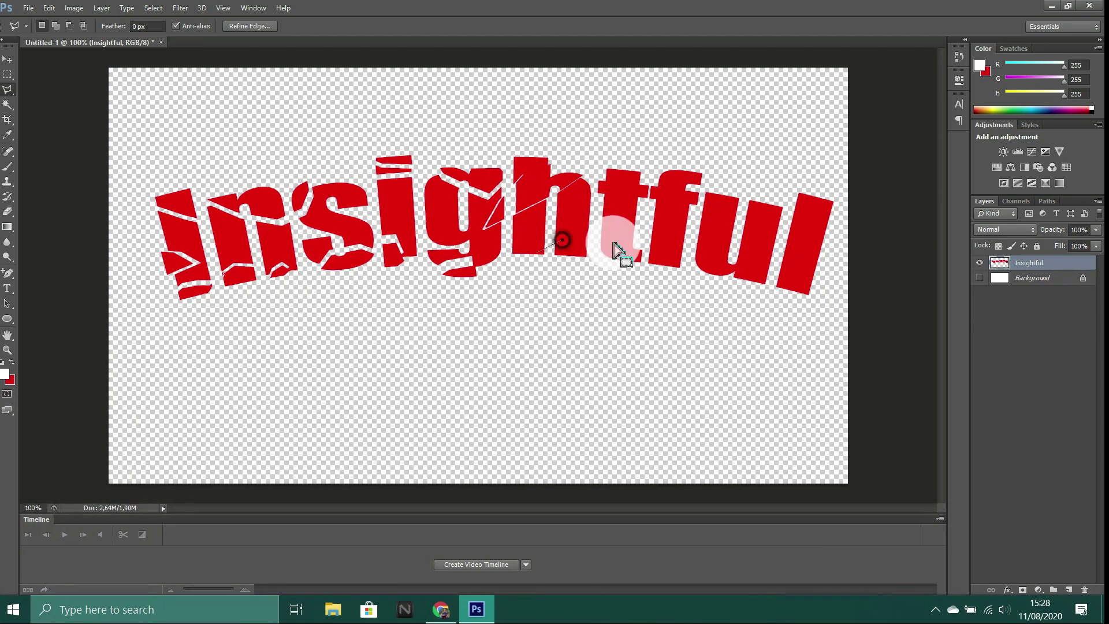
click(620, 261)
click(534, 269)
click(549, 247)
mouse_move(558, 254)
mouse_down()
mouse_move(582, 248)
mouse_move(589, 260)
mouse_up()
Step: Lasso the foot of the letter f along a slanted cut and move the piece slightly down
click(646, 262)
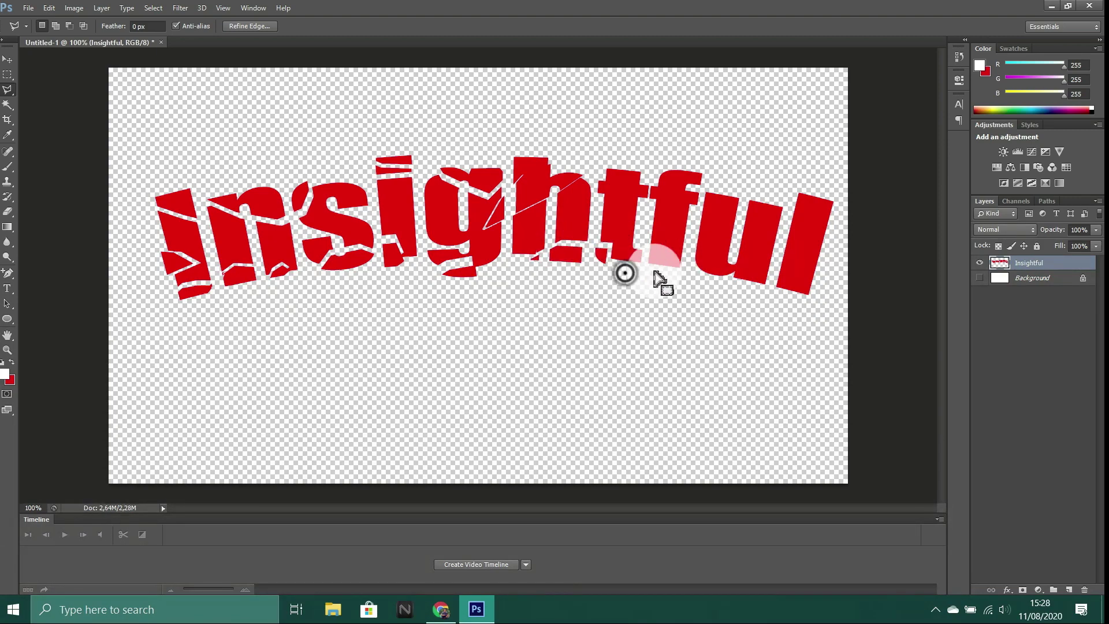
click(672, 257)
click(680, 269)
click(664, 267)
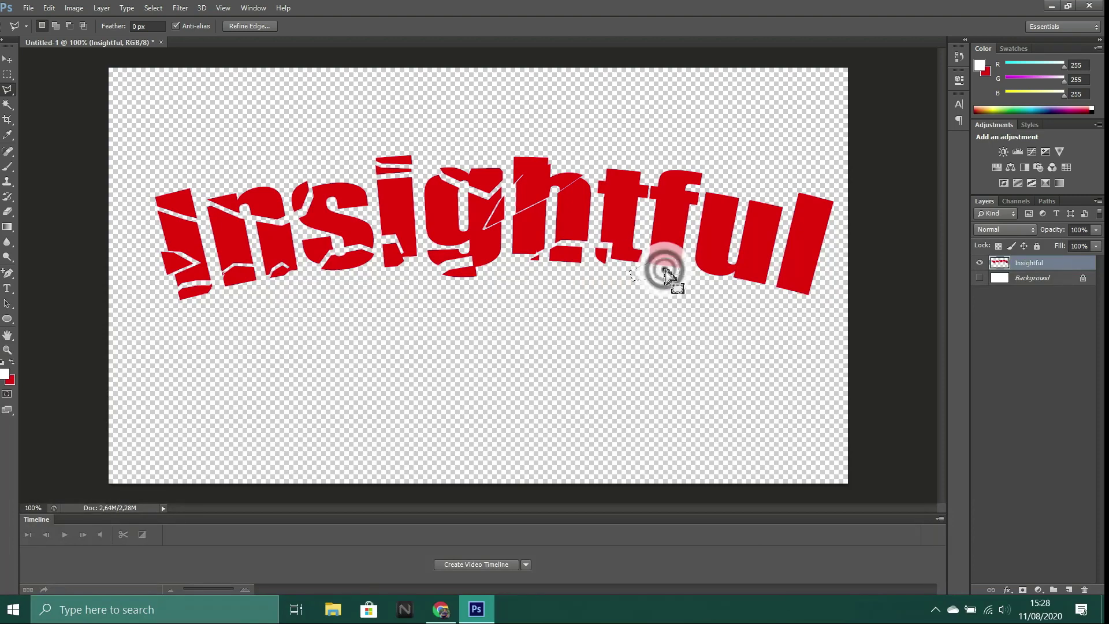
Step: Lasso the tops of the letters t, f and u along one slanted cut and move them slightly up
click(594, 157)
click(616, 178)
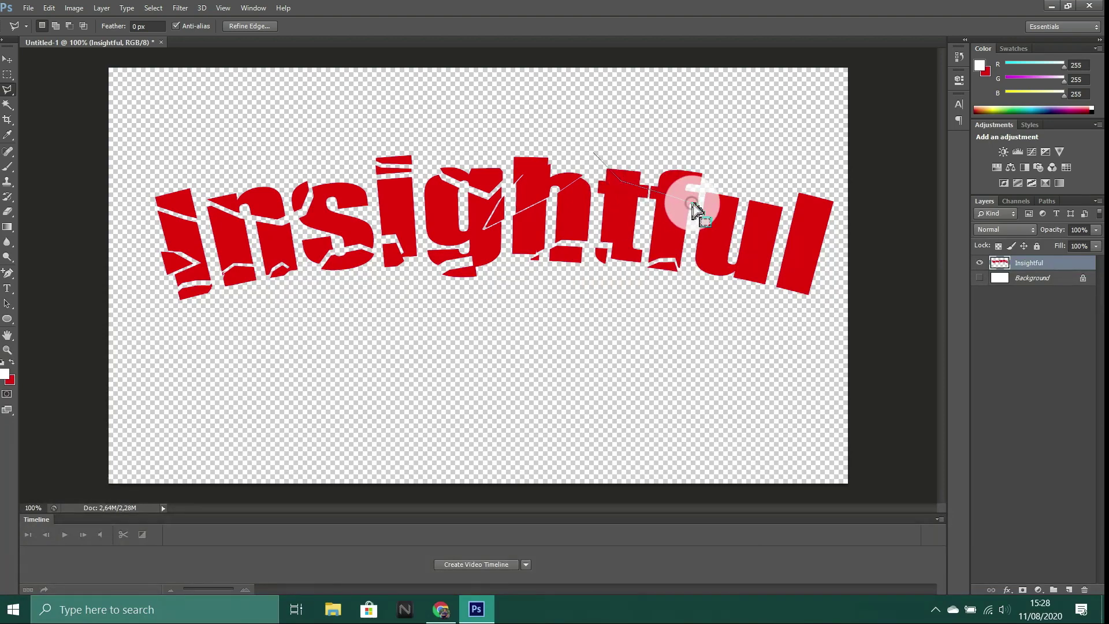
click(737, 210)
click(743, 186)
click(695, 150)
click(624, 153)
click(599, 156)
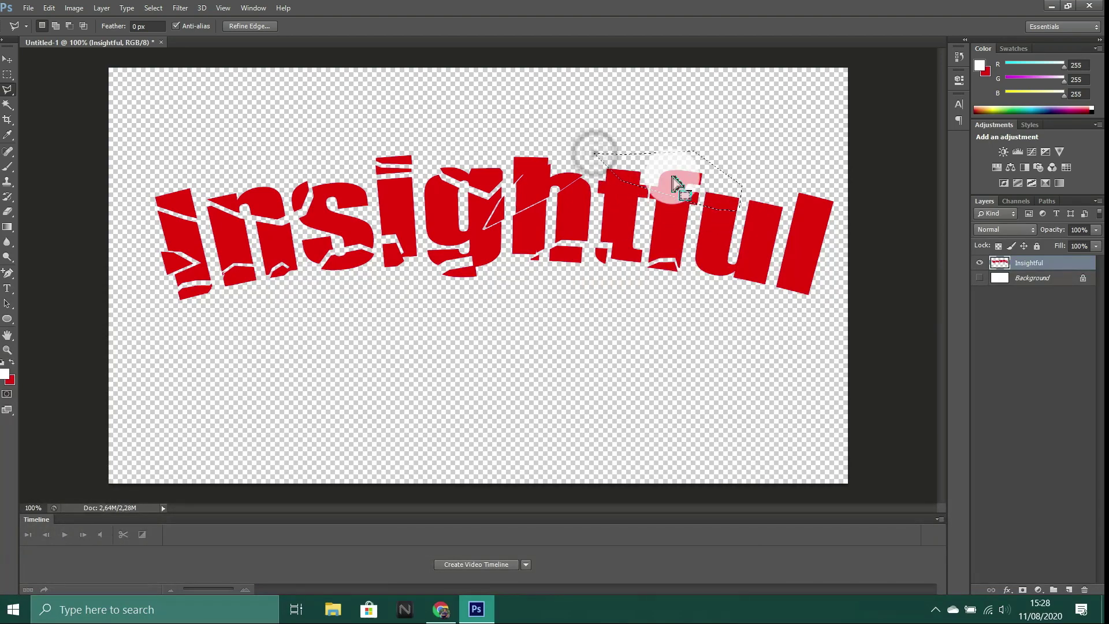
drag(675, 169, 681, 180)
Step: Lasso the lower-right end of the letter u along a peaked cut and move the piece slightly down
click(733, 261)
click(756, 257)
click(772, 273)
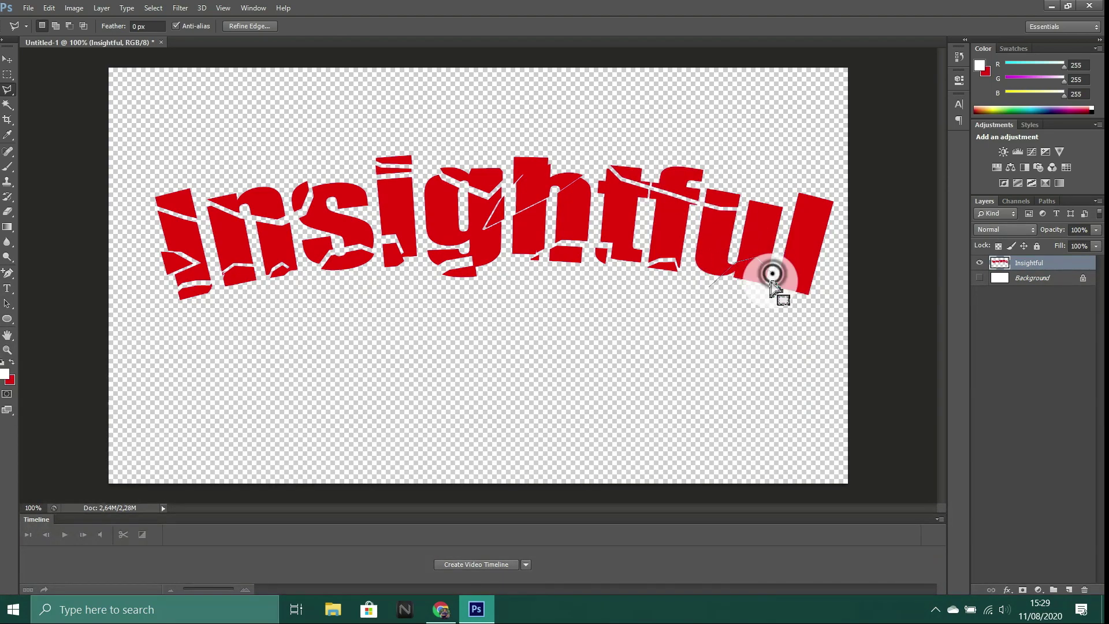
click(762, 289)
click(710, 287)
drag(751, 281, 750, 286)
Step: Lasso the top of the final letter l along a steep diagonal cut and shift the piece slightly up
click(781, 185)
click(831, 242)
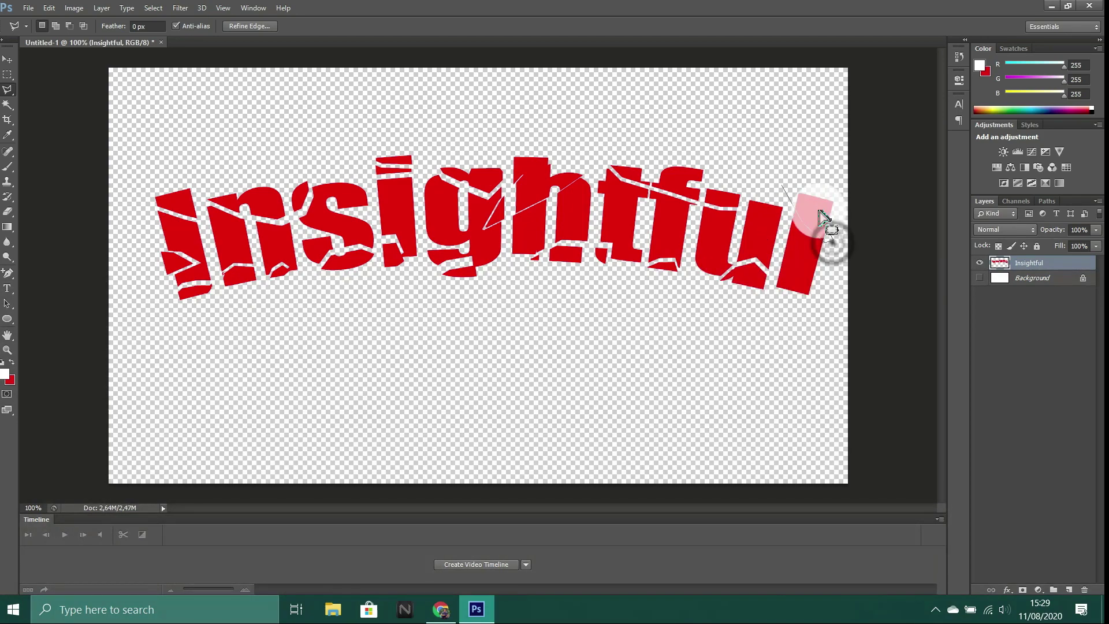
click(804, 184)
click(784, 186)
drag(812, 211, 821, 222)
Step: Lasso the bottom end of the final letter l and move the piece slightly down
click(781, 299)
click(812, 284)
click(782, 300)
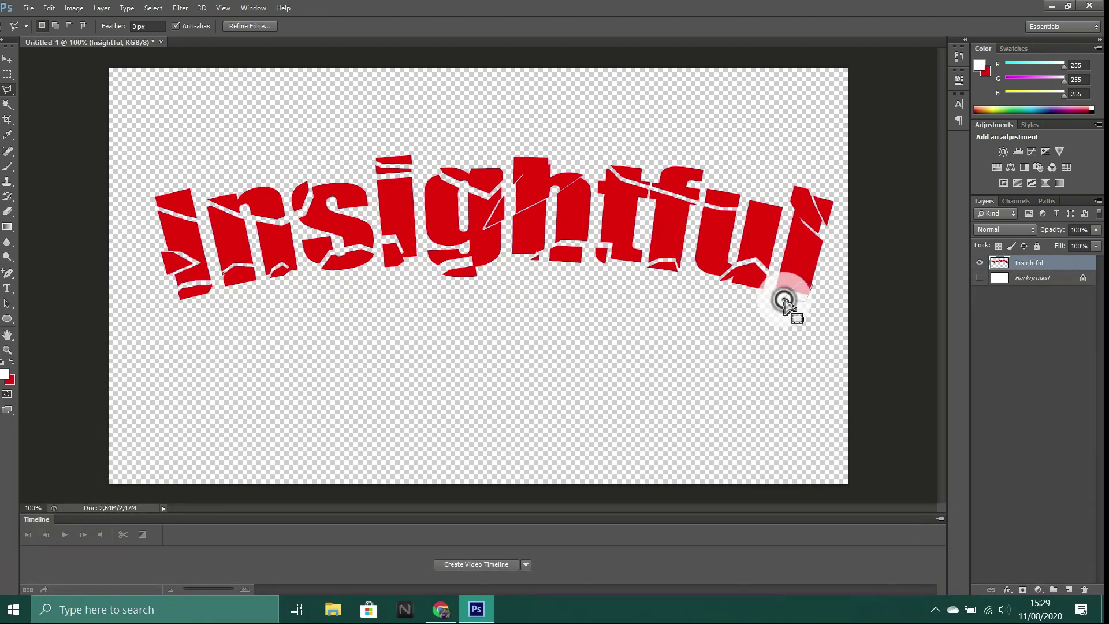
drag(801, 287, 805, 289)
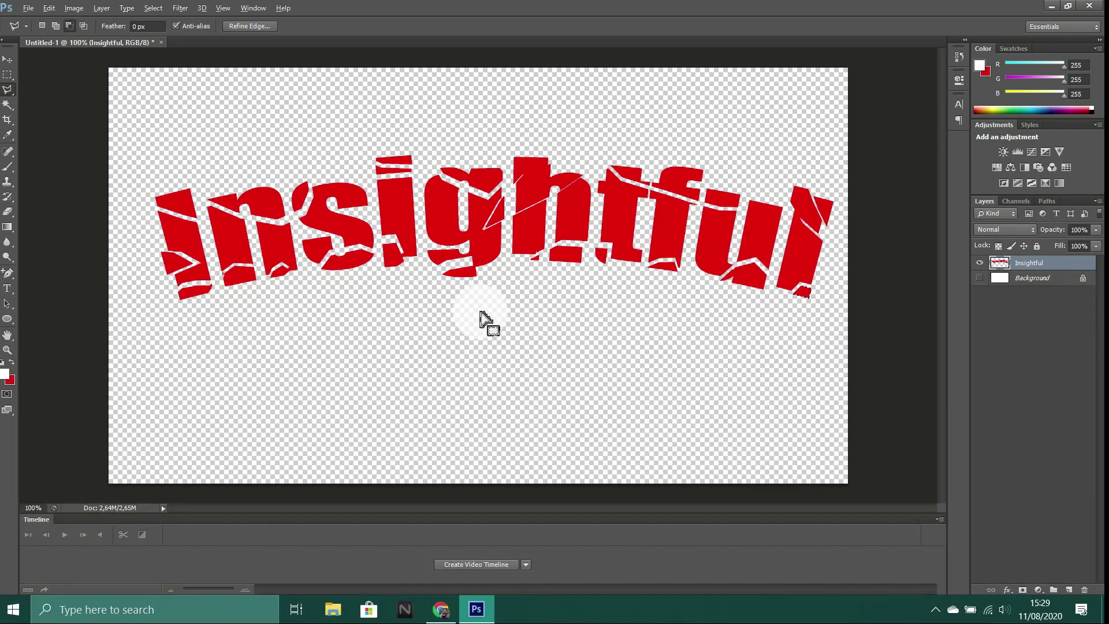
Step: Lasso the lower-right corner of the letter g and shift the piece slightly away from the letter
click(472, 254)
click(490, 242)
click(486, 269)
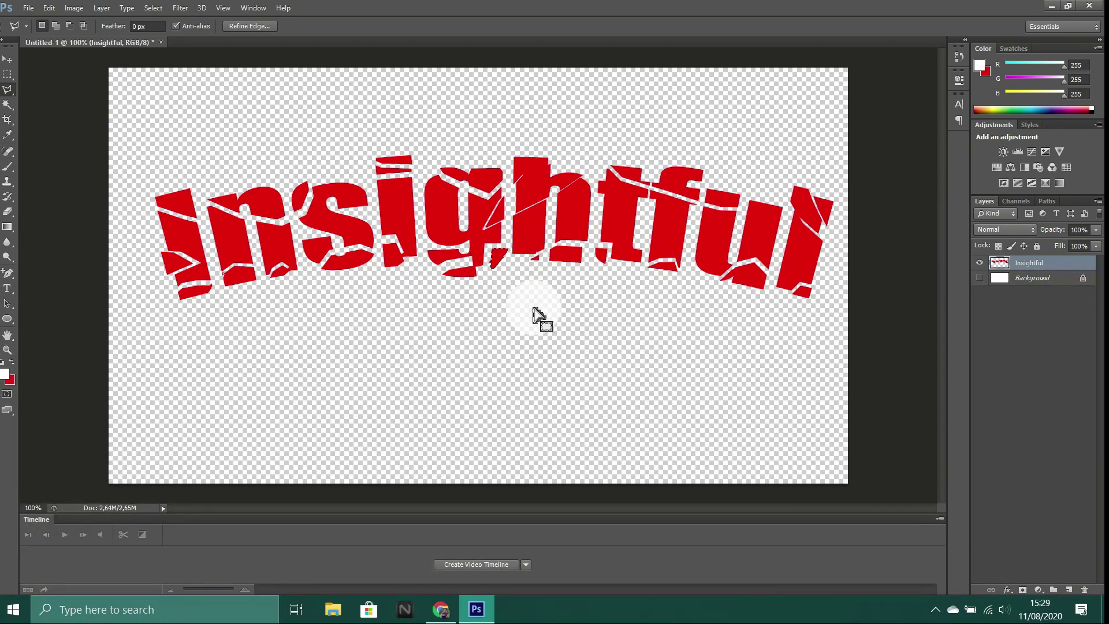
Step: Add a Stroke effect to the Insightful layer and move the Layer Style dialog clear of the lettering
key(ctrl+minus)
click(7, 59)
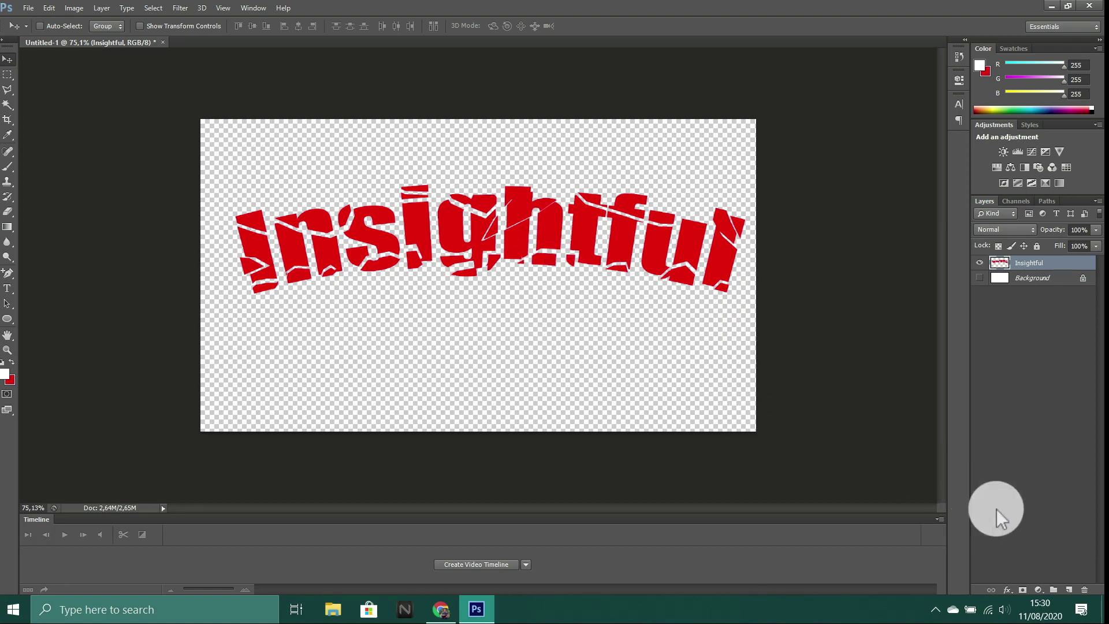
click(1008, 590)
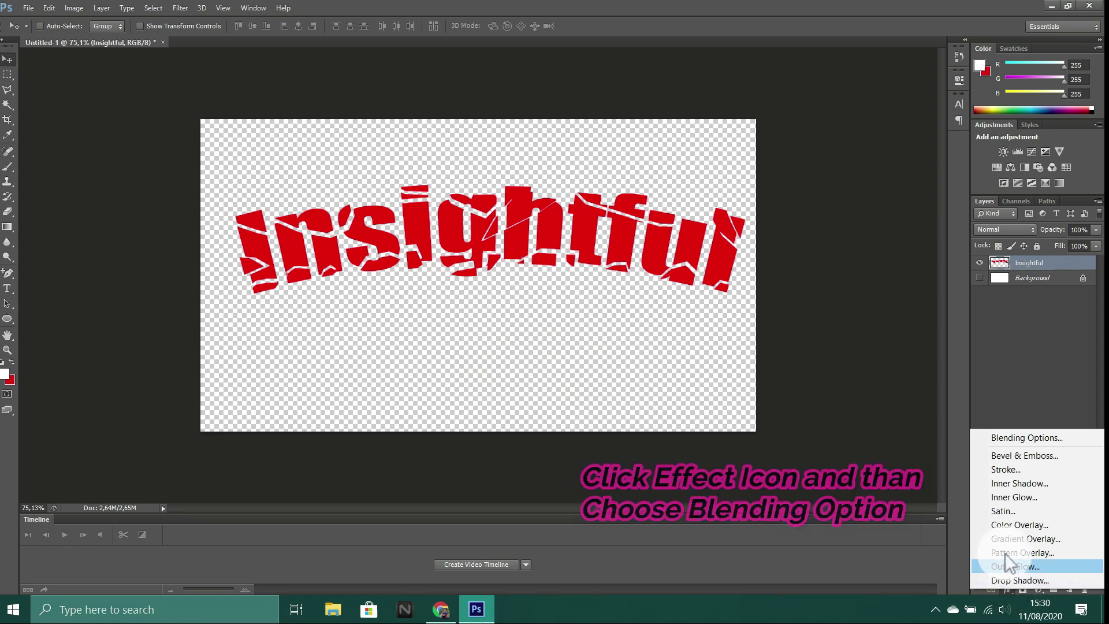
click(1010, 443)
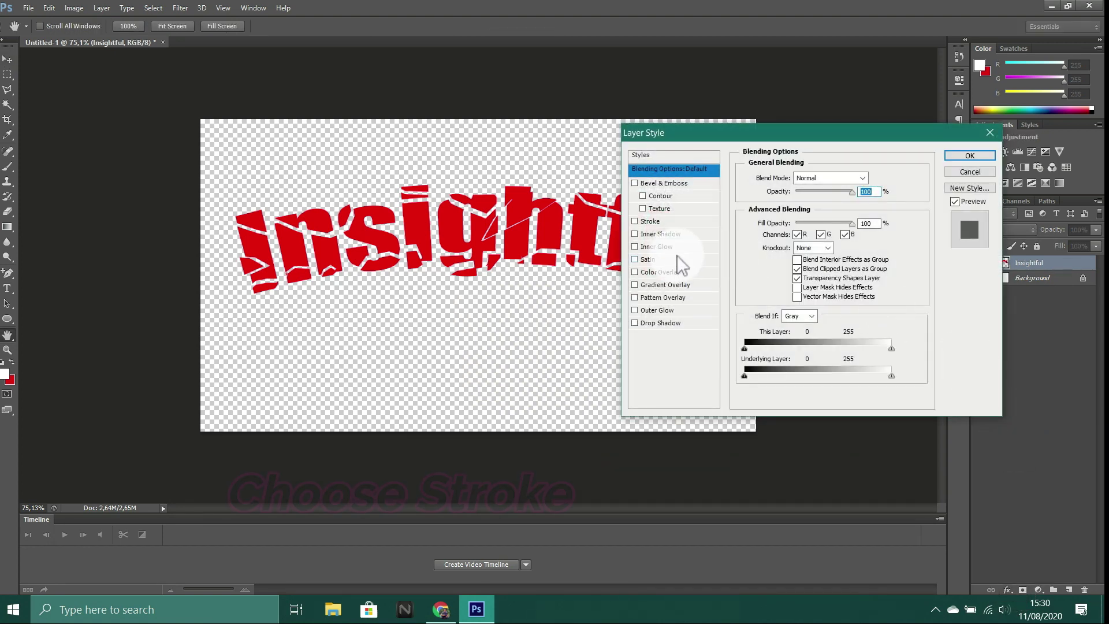
click(650, 222)
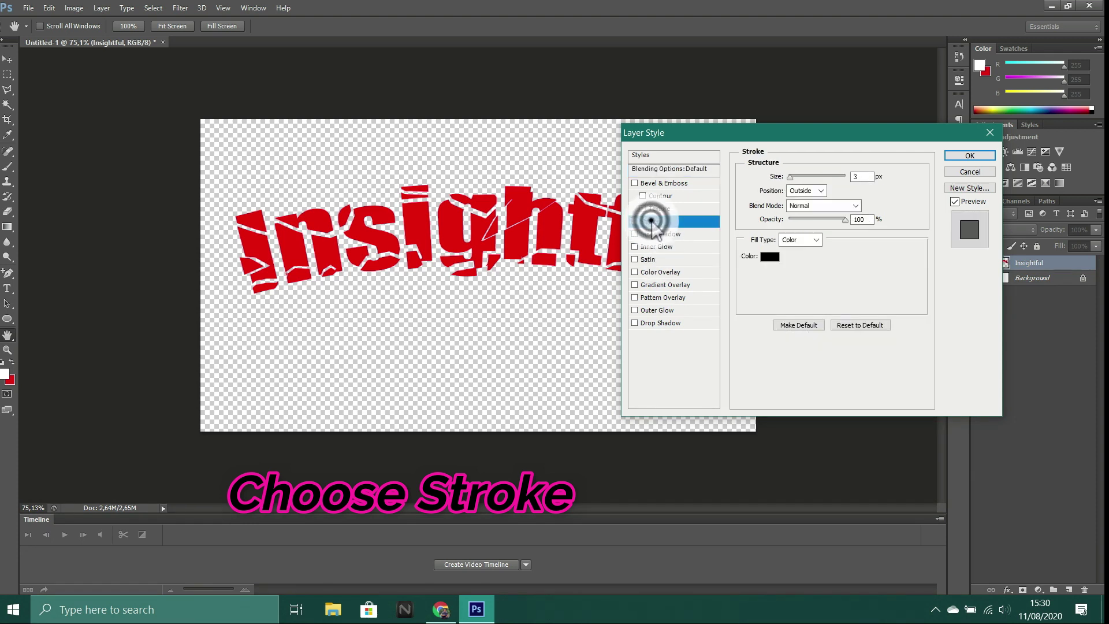
mouse_move(890, 129)
mouse_down()
mouse_move(926, 110)
mouse_move(738, 283)
mouse_move(789, 319)
mouse_up()
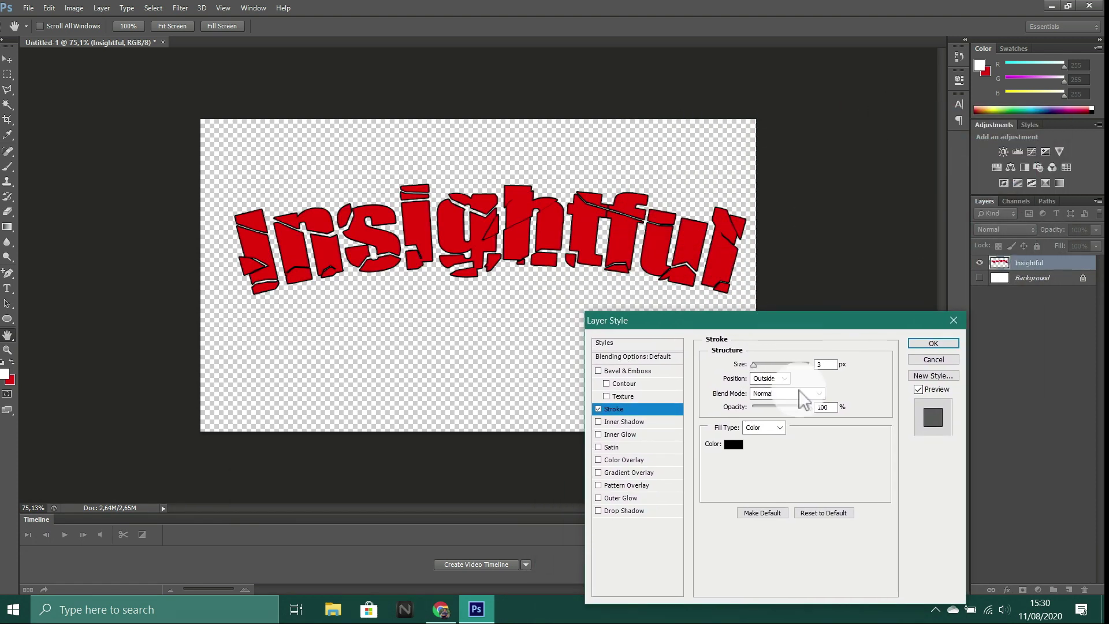
Step: Configure the Insightful layer's stroke with Outside position, black colour and a size of 10 px, and apply it
click(783, 379)
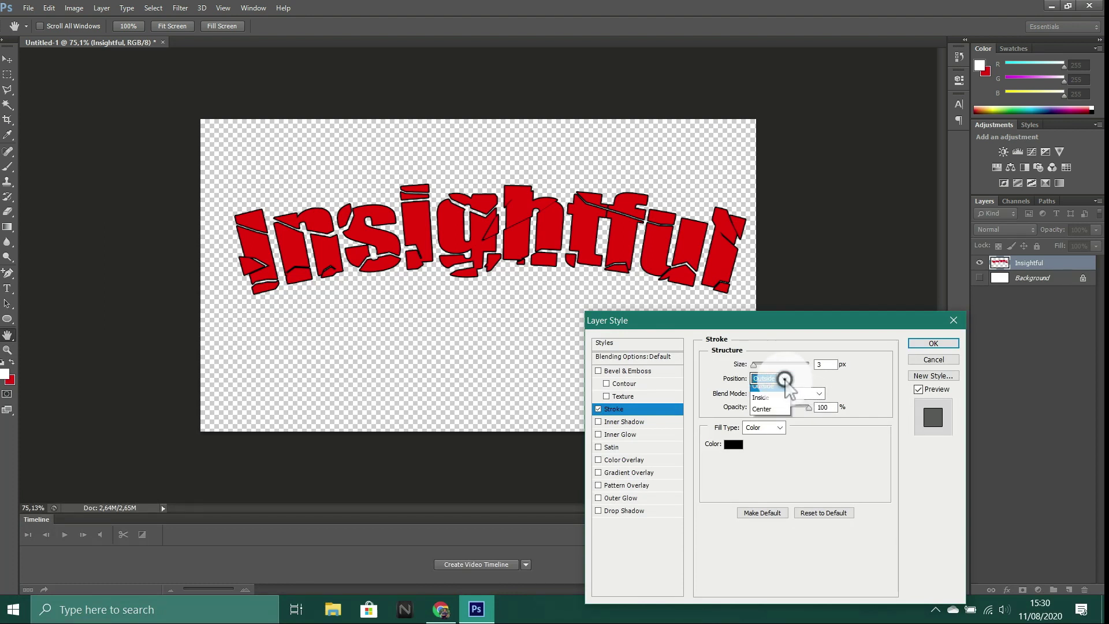
click(784, 376)
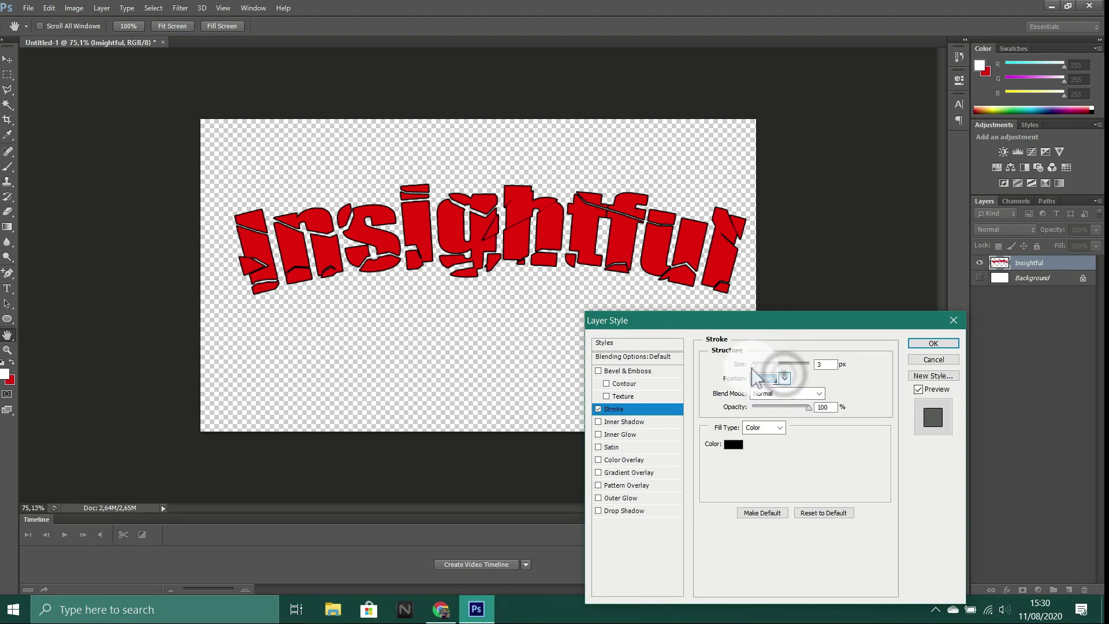
click(740, 443)
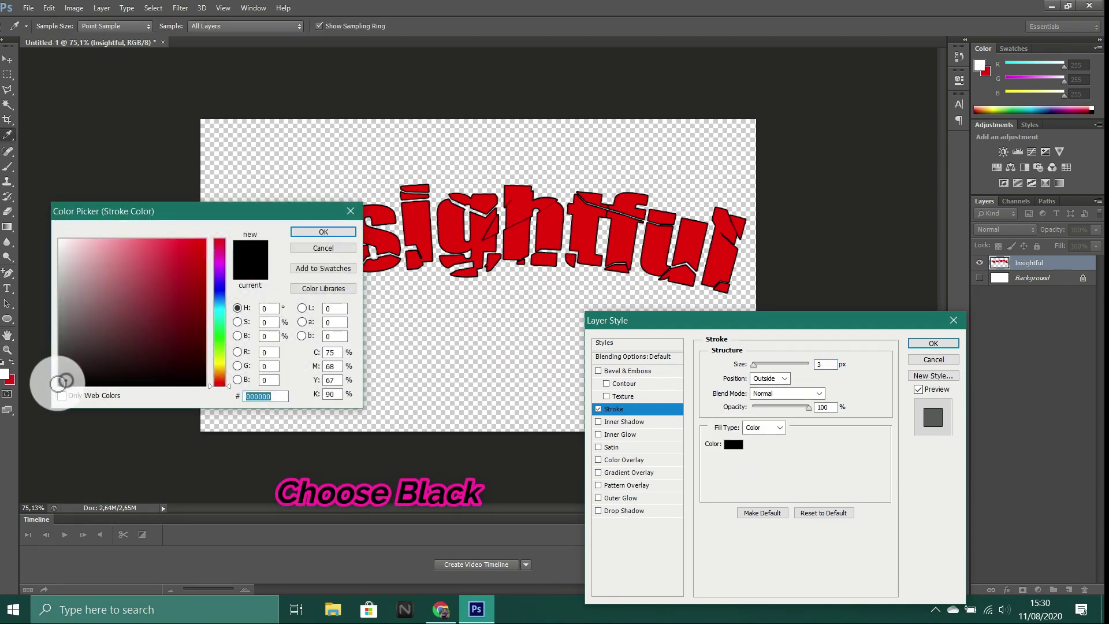
click(315, 232)
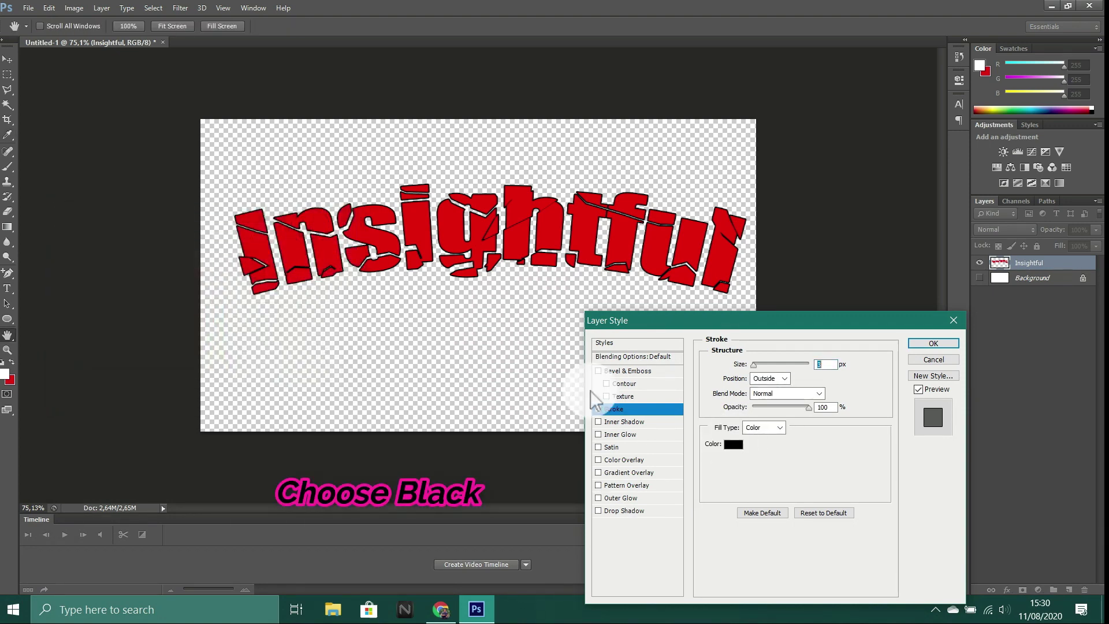
drag(753, 366, 758, 365)
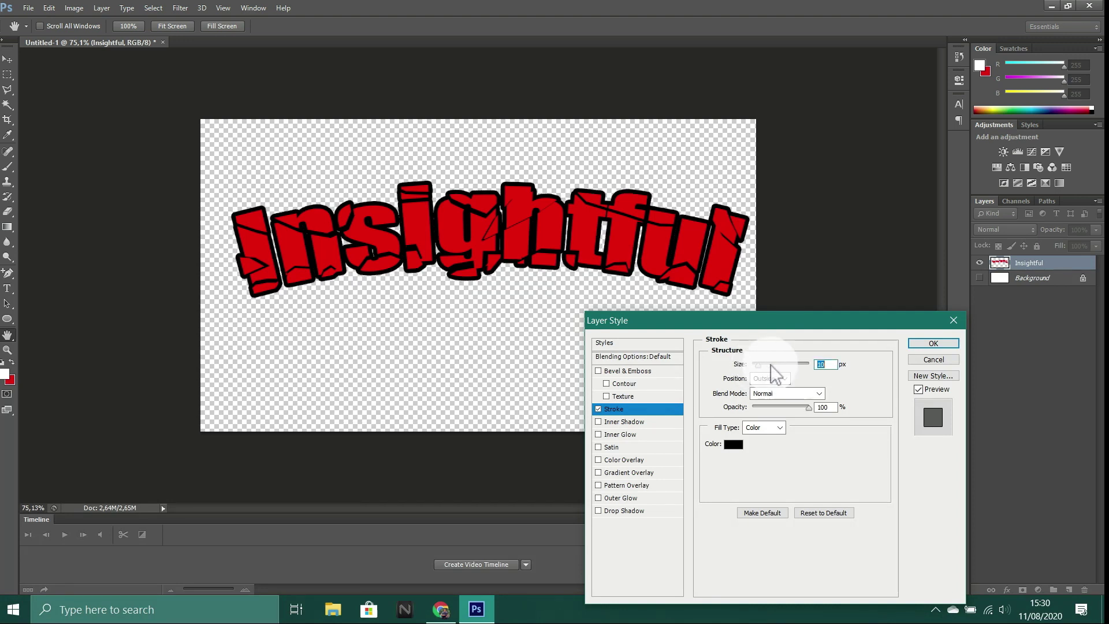
click(934, 343)
Step: Duplicate the stroked Insightful layer within the same document using the default name
click(1035, 269)
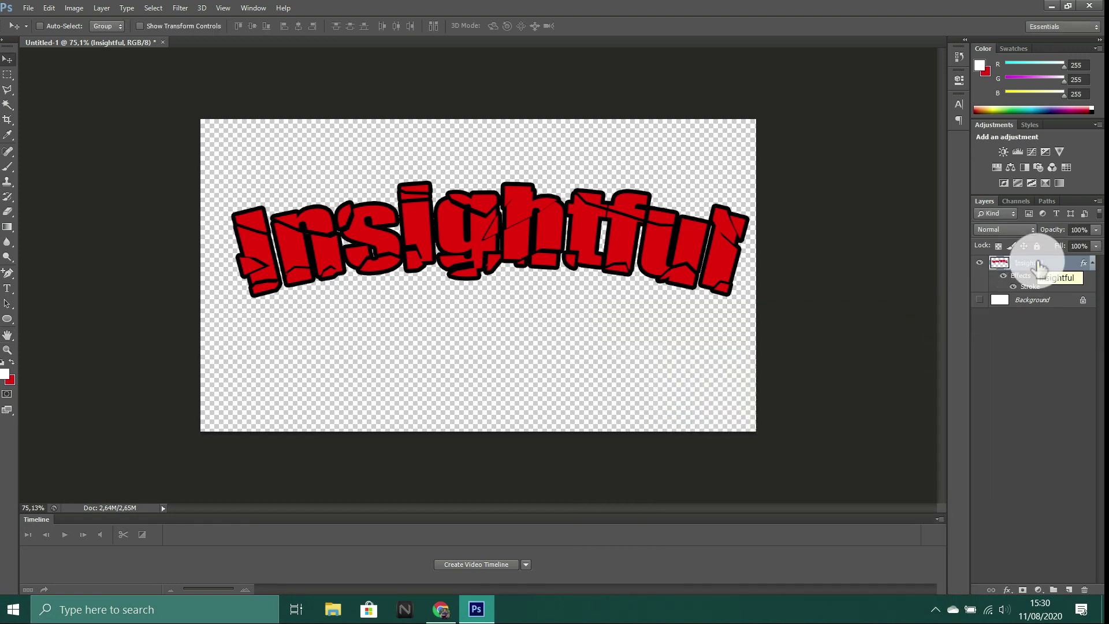
right_click(1039, 269)
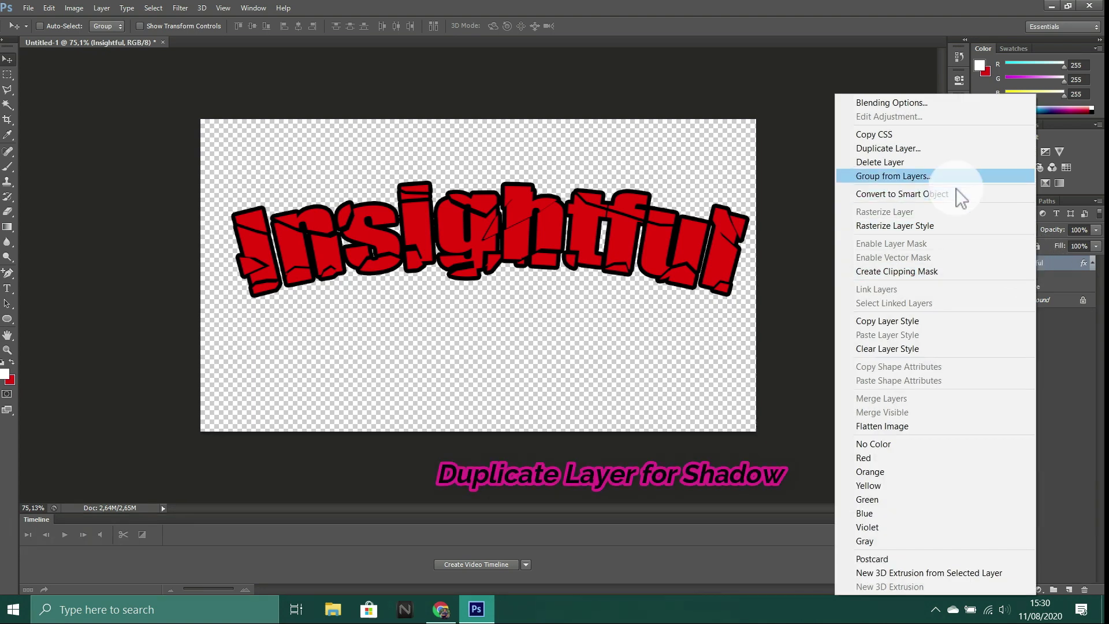
click(907, 151)
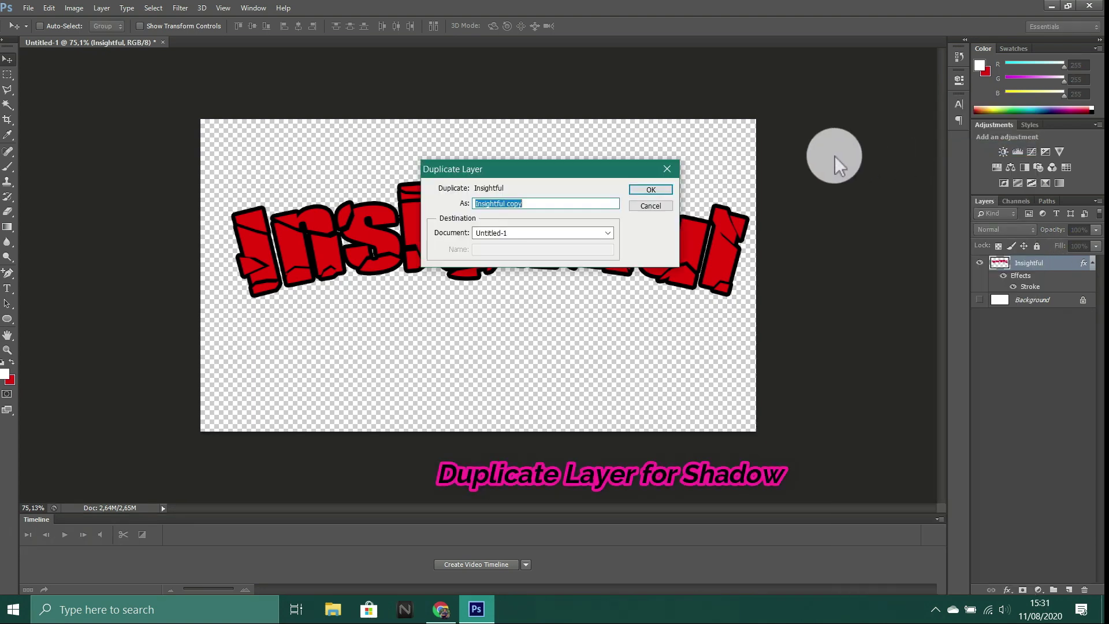
click(661, 190)
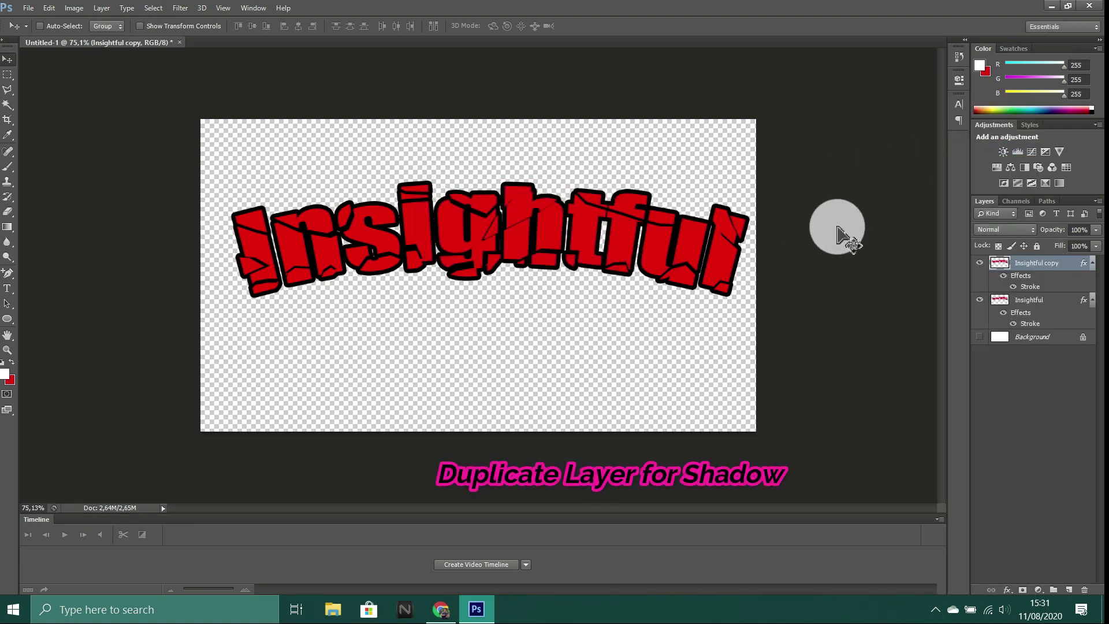
Step: Scale the original Insightful layer about its centre to about 92% width and 73% height, and shift it down to about Y 330 px
click(1044, 305)
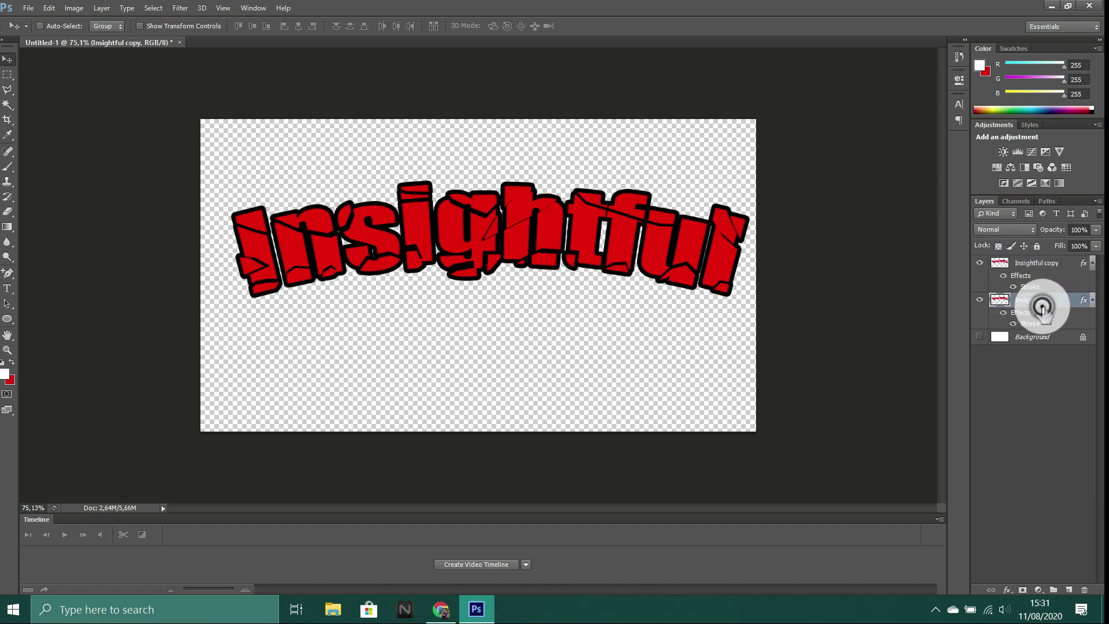
key(ctrl+t)
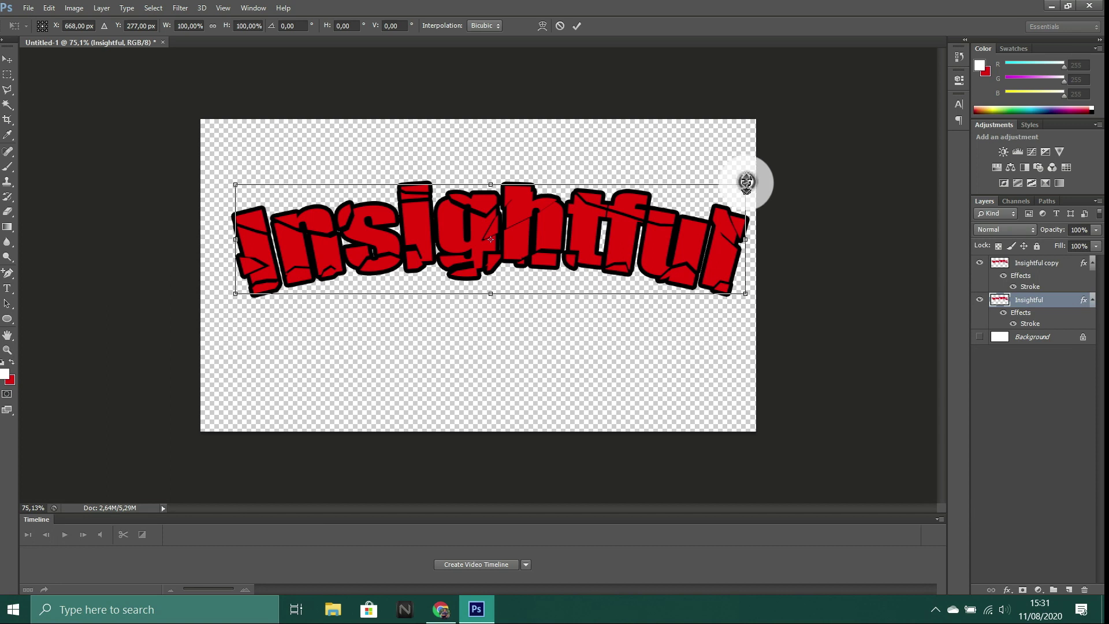
drag(746, 181, 728, 198)
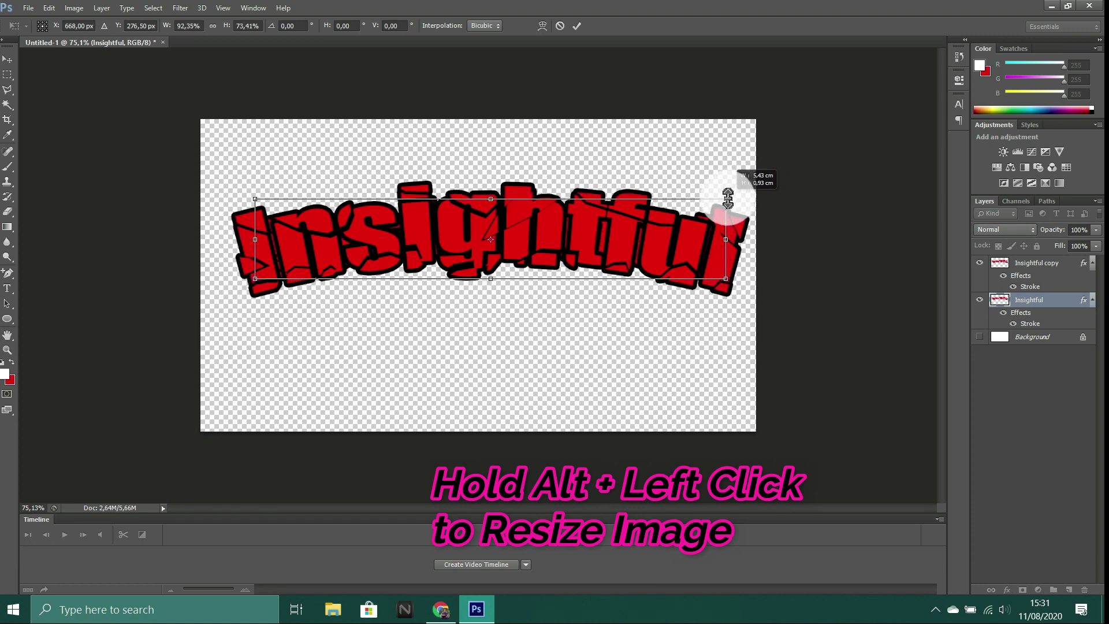
drag(577, 236, 585, 267)
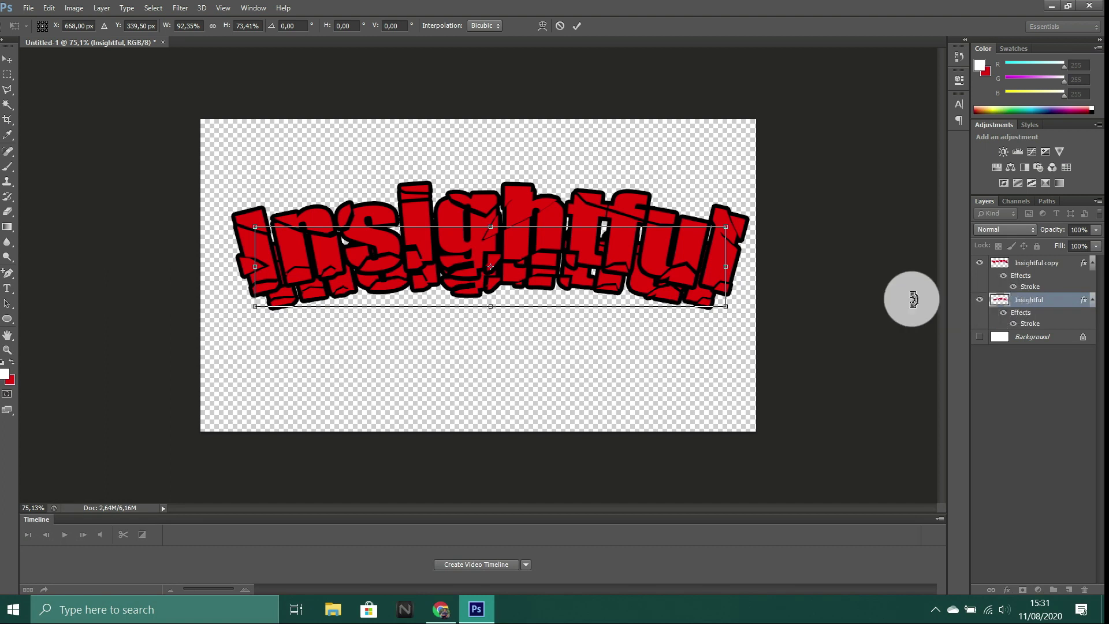
drag(633, 279, 631, 274)
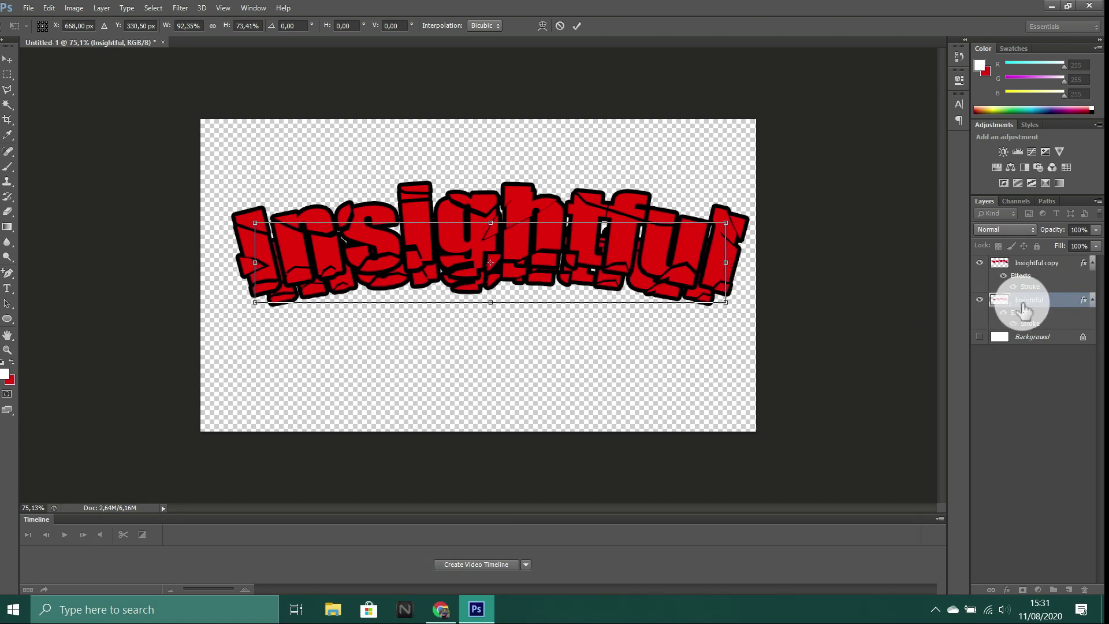
click(574, 26)
Step: Add a near-black Color Overlay (#030303) to the original Insightful layer beneath the copy for the shadow
right_click(1033, 306)
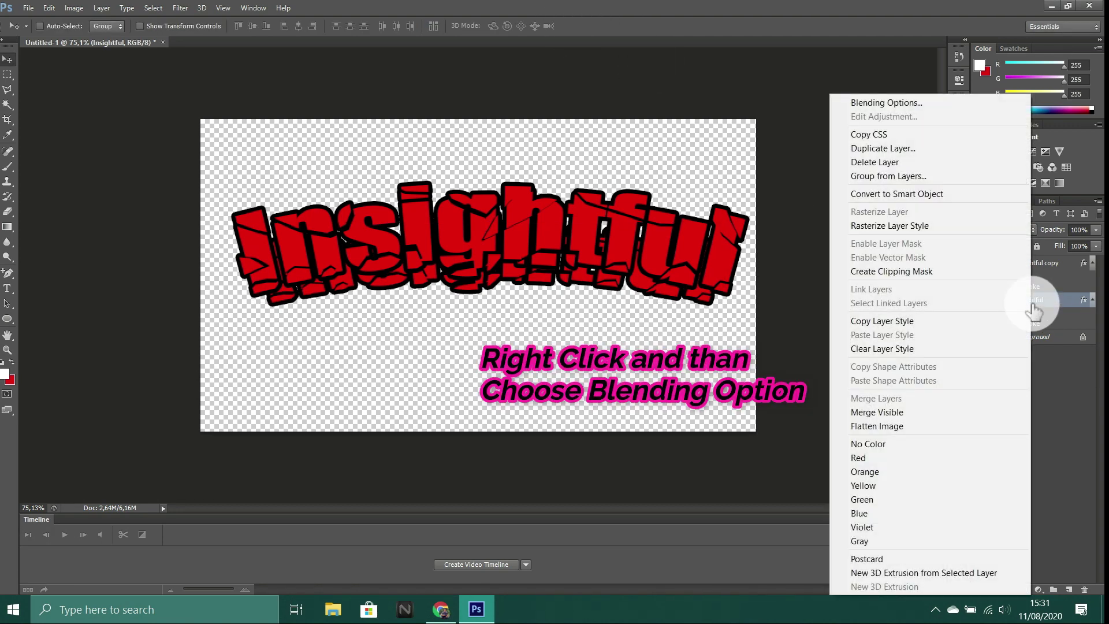
click(883, 102)
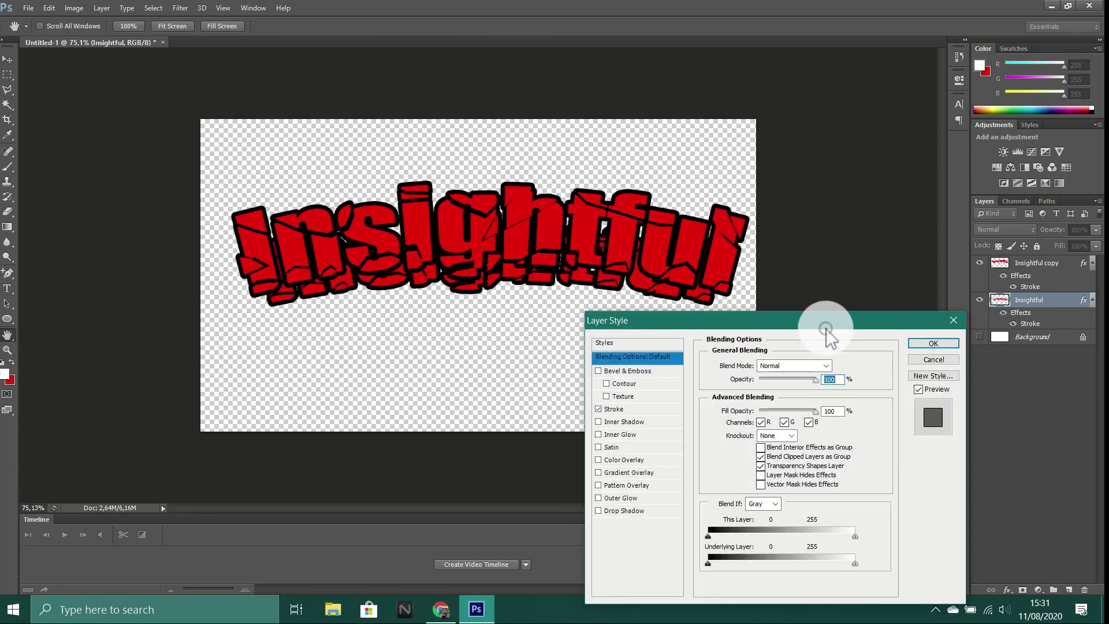
drag(826, 327, 808, 320)
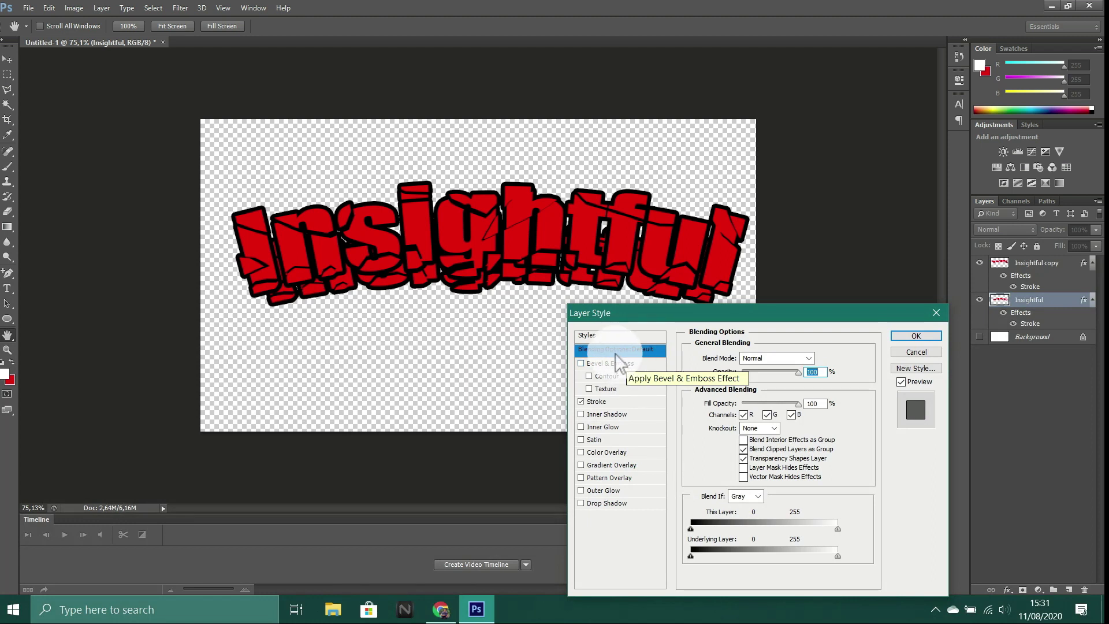
click(611, 452)
click(820, 359)
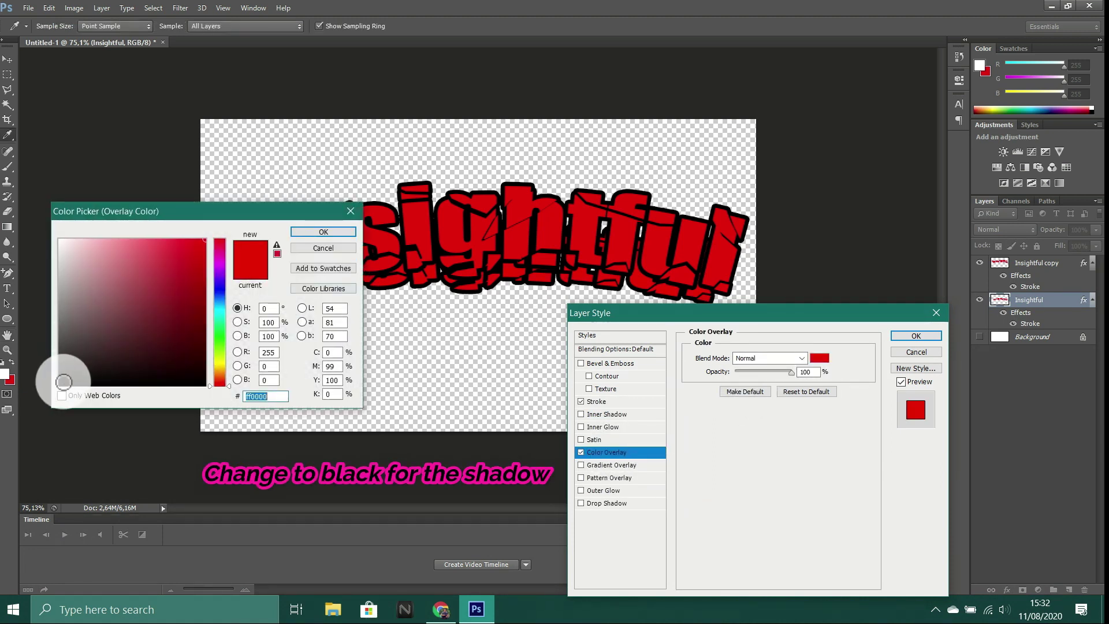
click(60, 384)
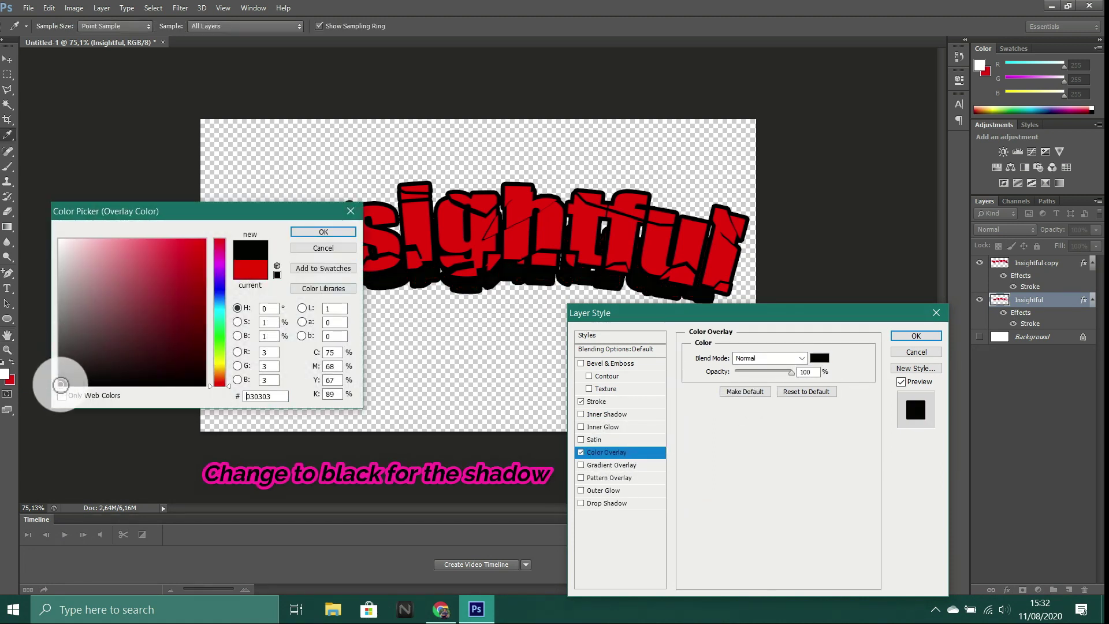
click(328, 231)
click(916, 336)
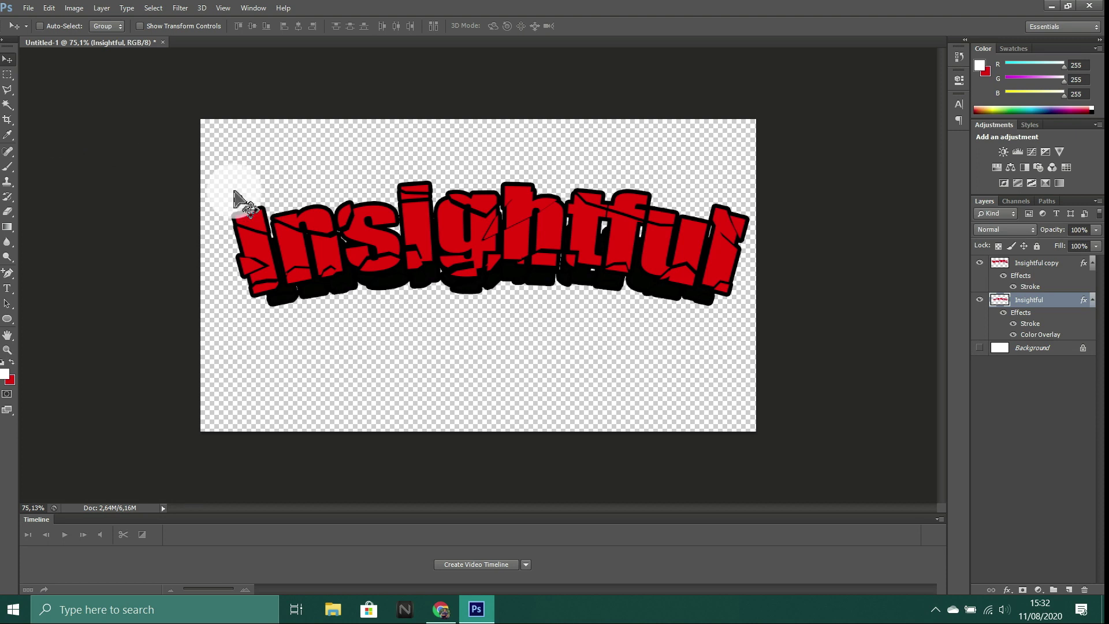
Step: Nudge the black shadow layer upward in small increments to tuck it closer beneath the red lettering
key(Up)
key(Up)
key(Up)
key(Up)
key(Up)
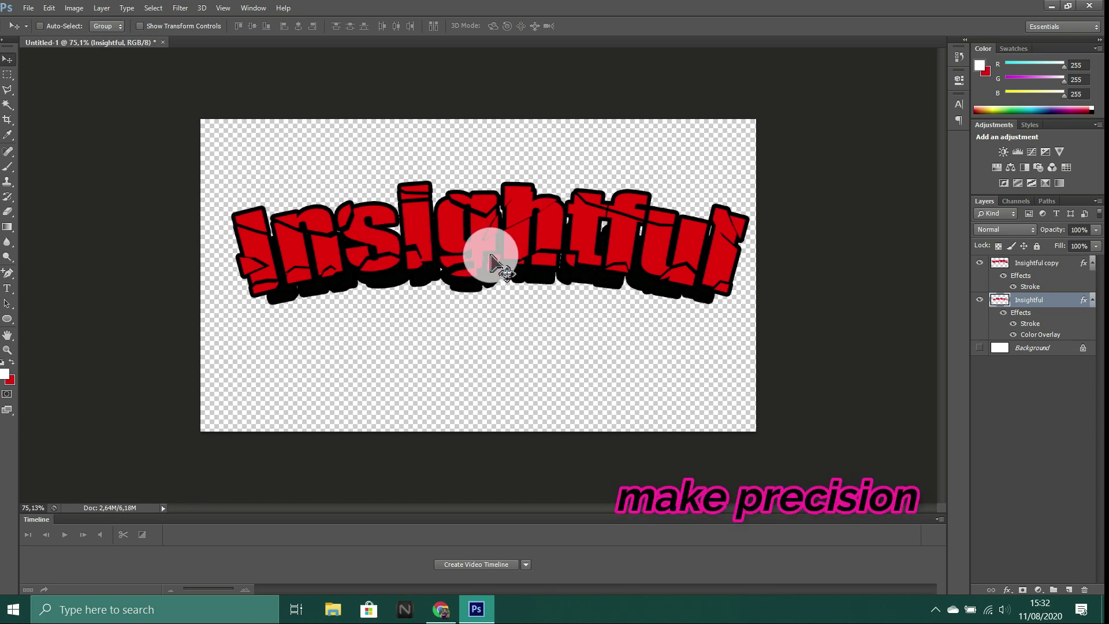
key(Up)
key(Up)
key(Up)
key(Up)
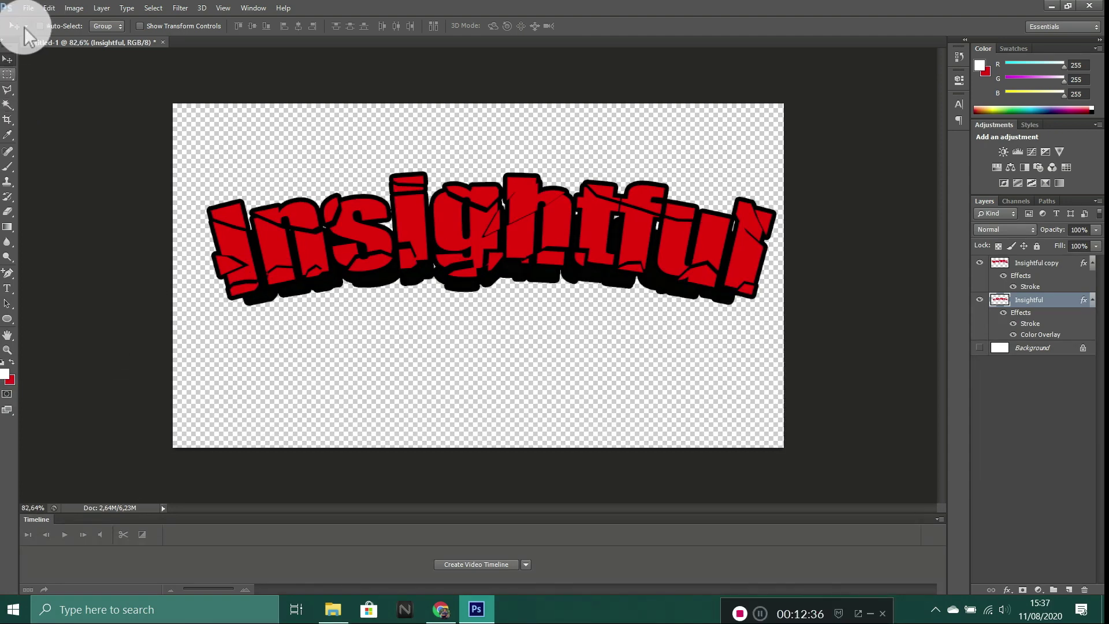
Step: Open wall_bricks_texture_117134_6000x4000.jpg and starry_sky_milky_way_glitter_123917_5447x3631.jpg together from the DATA (D:) drive
click(27, 8)
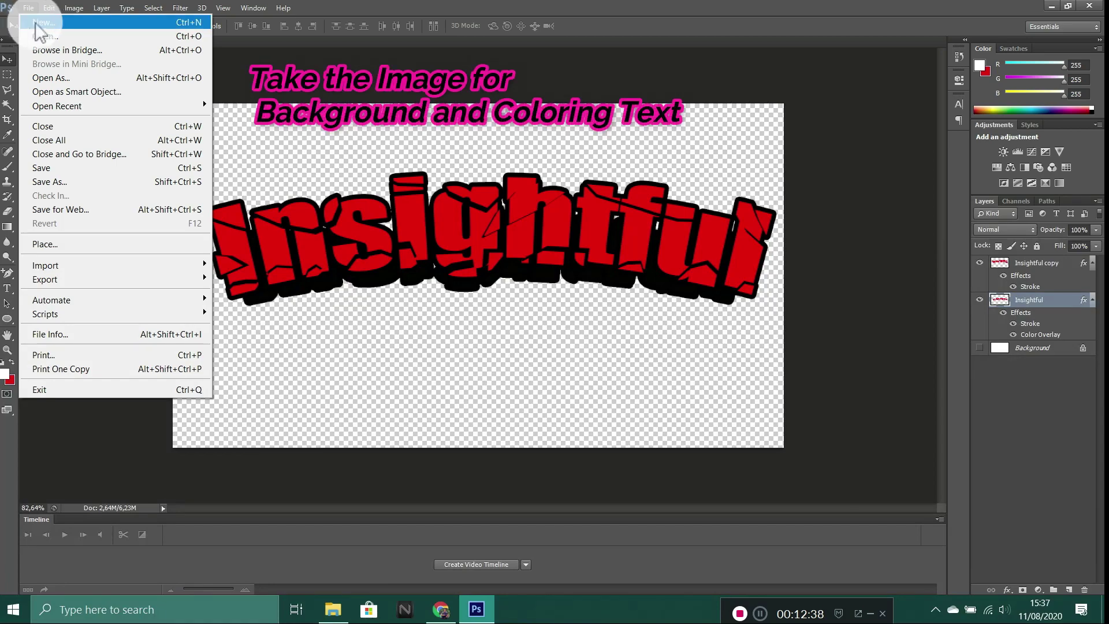
click(63, 36)
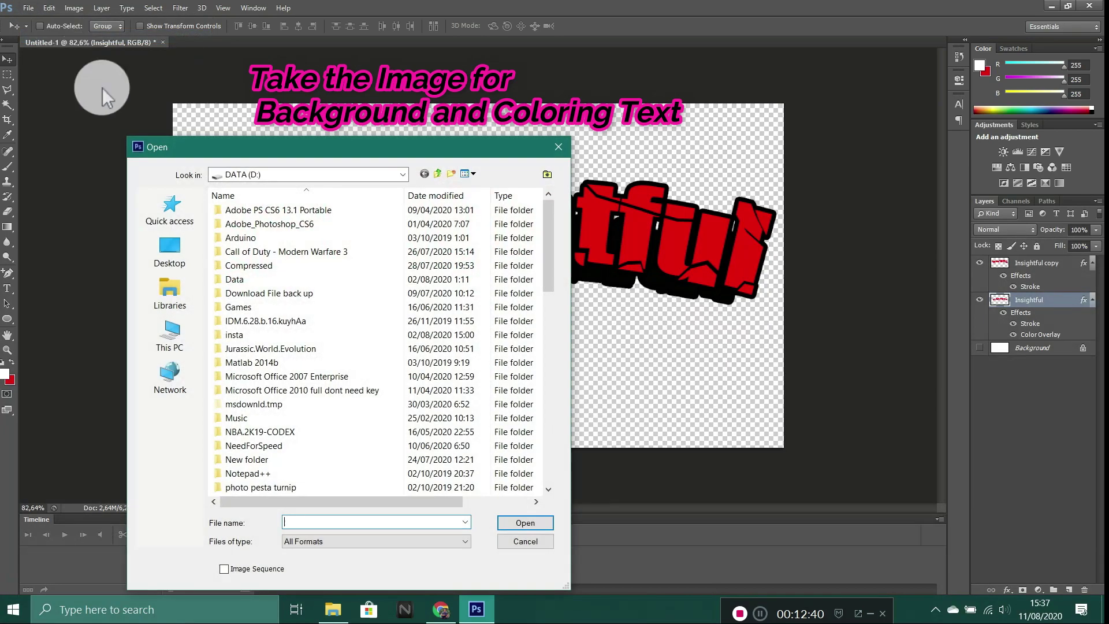
click(169, 332)
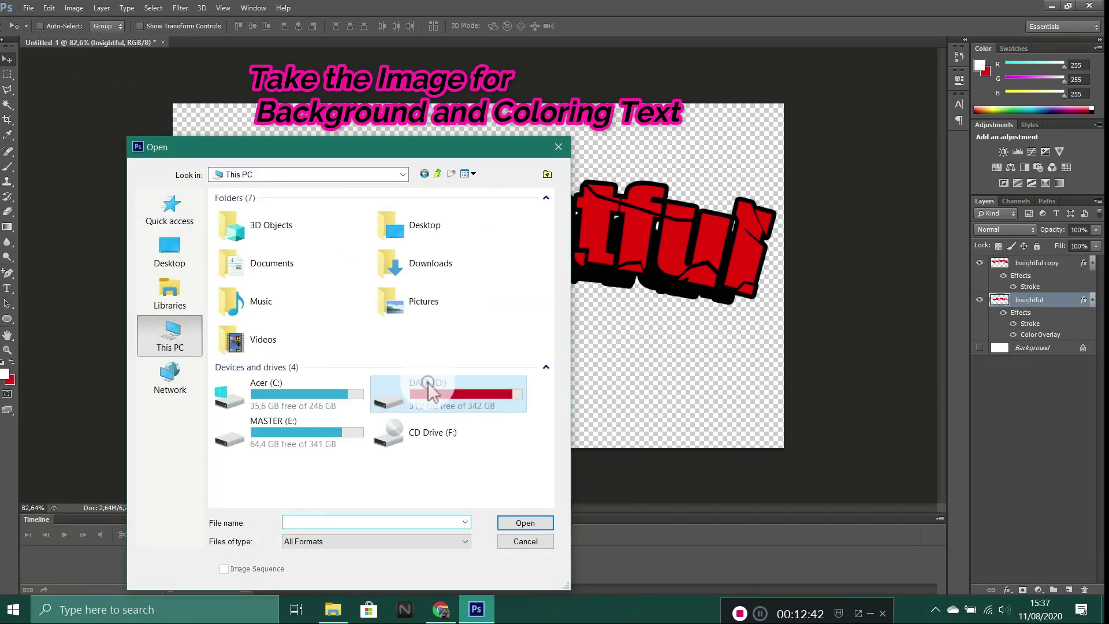
double_click(430, 393)
scroll(356, 349, down, 9)
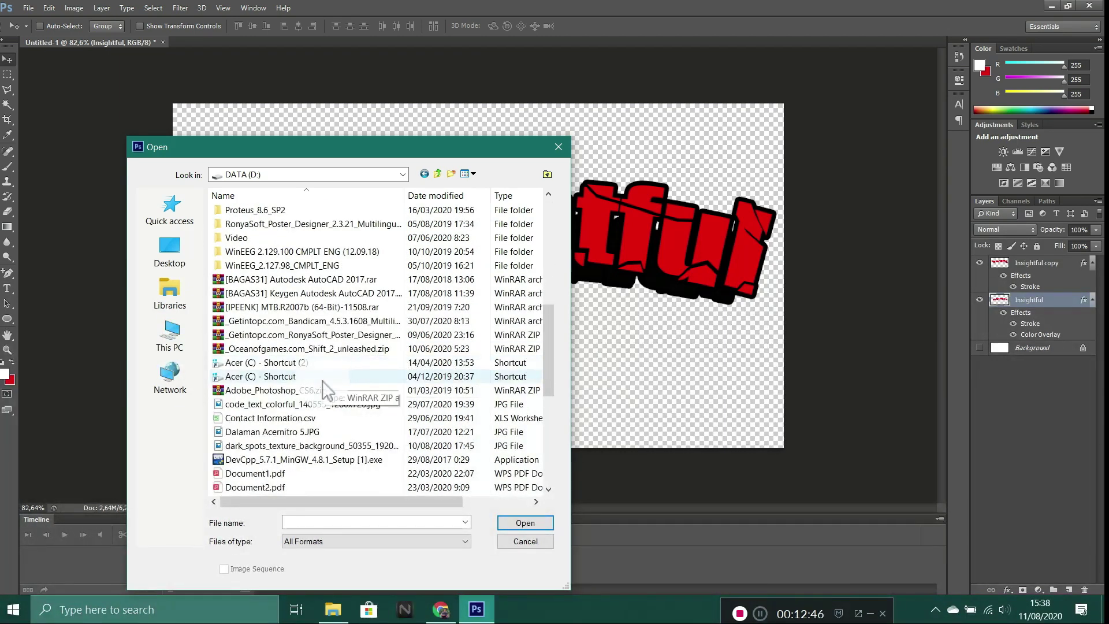
scroll(322, 380, down, 1)
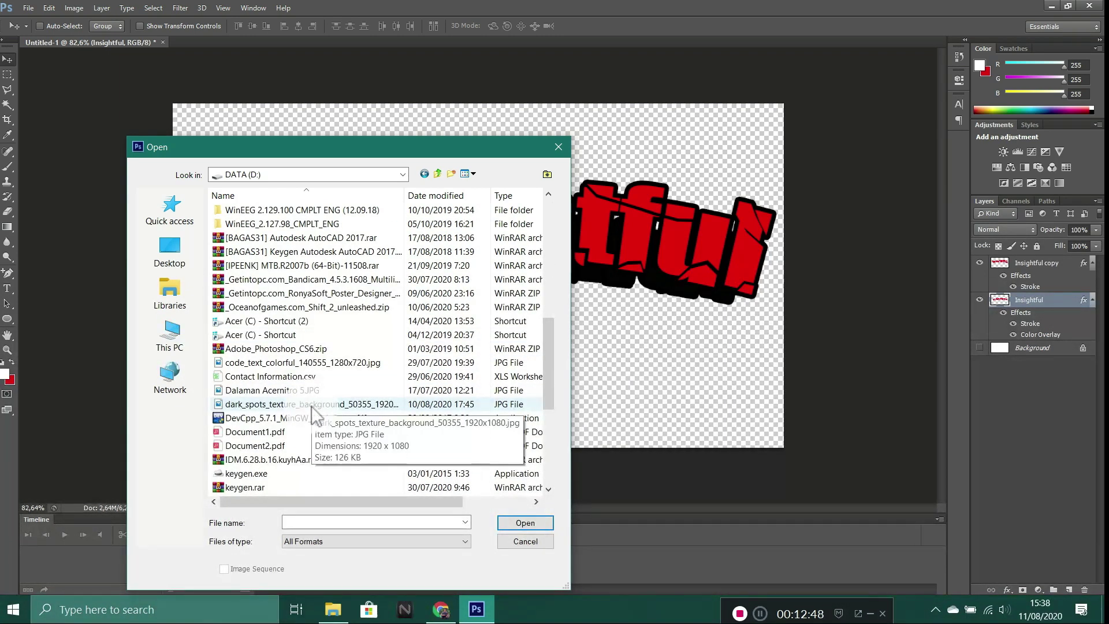
scroll(300, 414, down, 6)
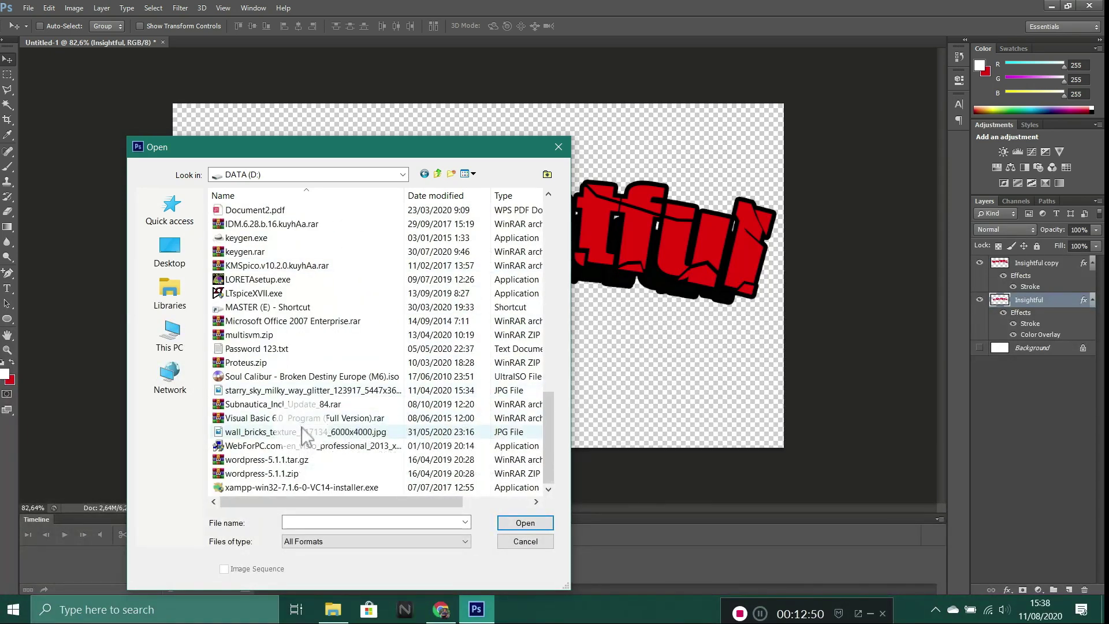
click(302, 433)
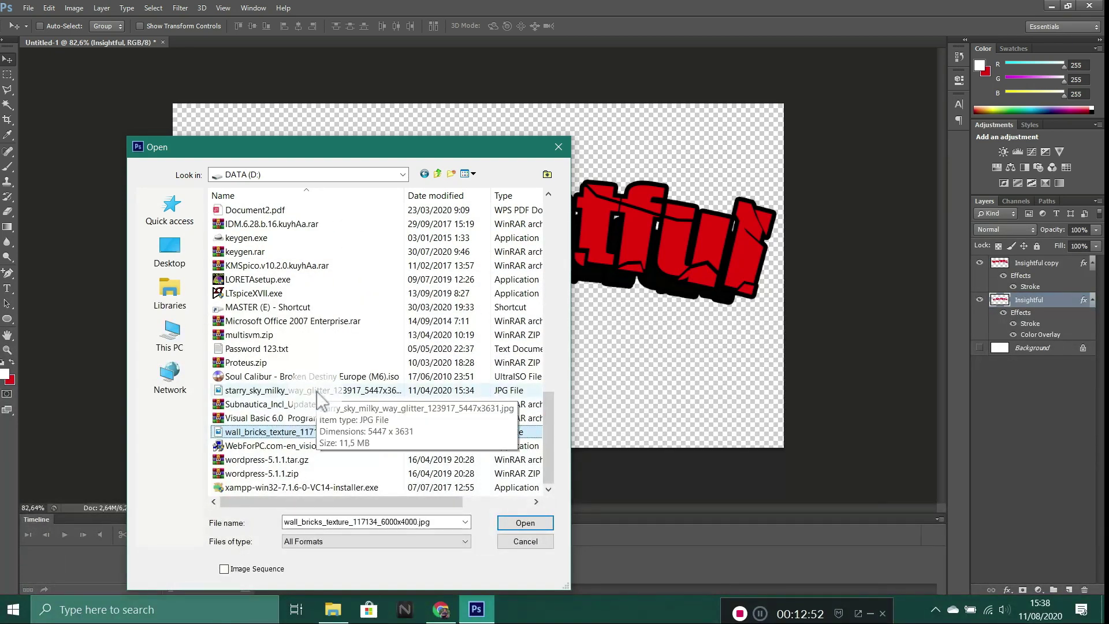
ctrl+click(316, 391)
click(525, 523)
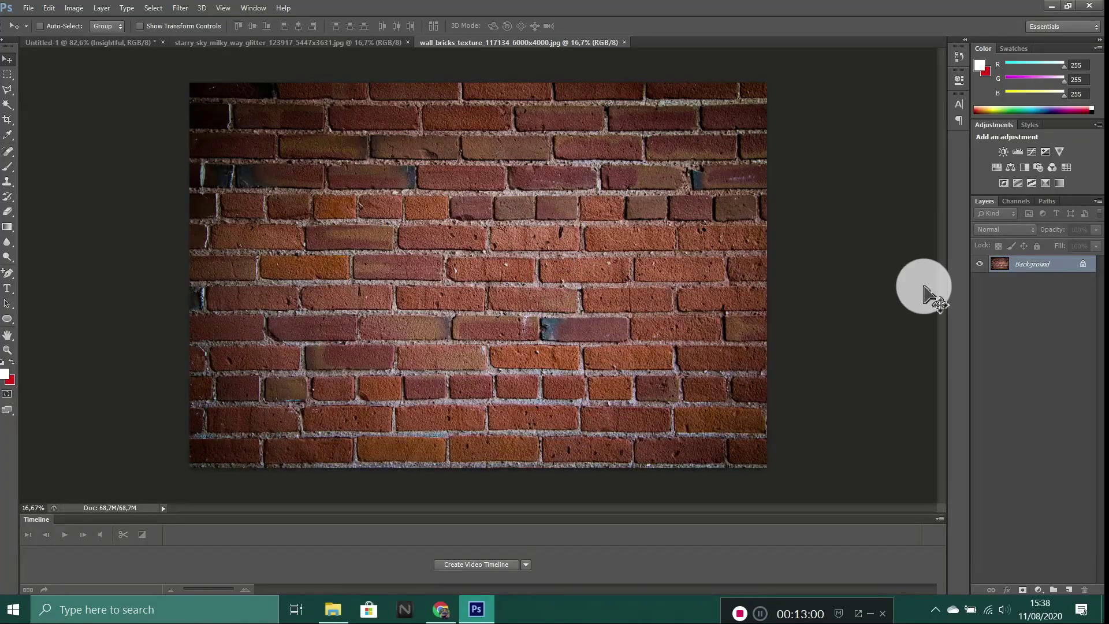
Step: Unlock the brick wall image's Background layer and copy the image into the Untitled-1 document
drag(1085, 266, 1085, 589)
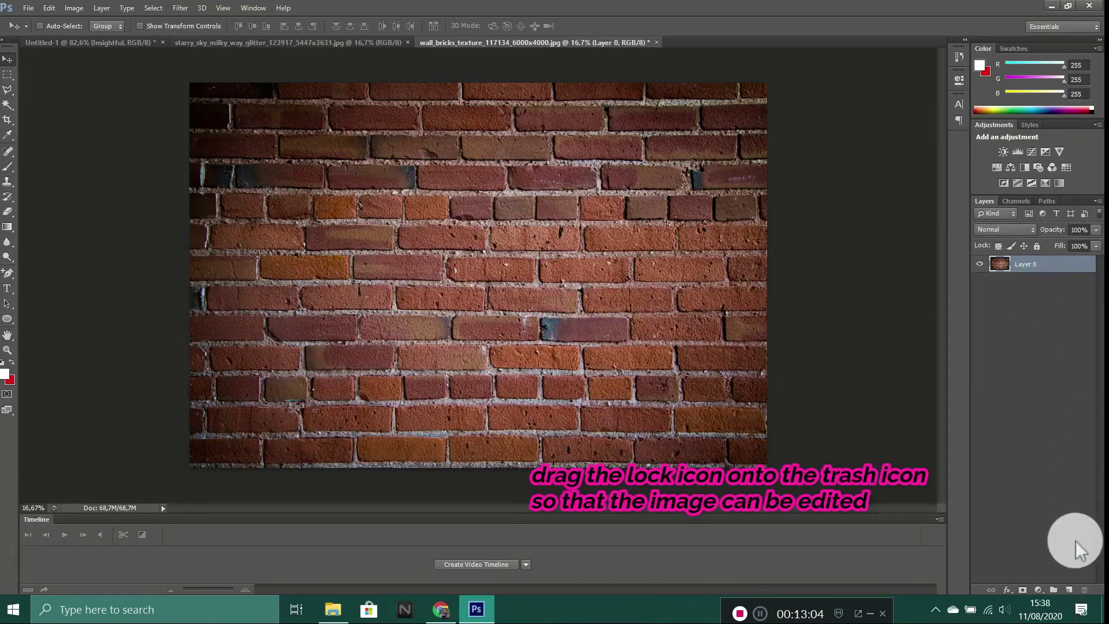
drag(467, 248, 400, 256)
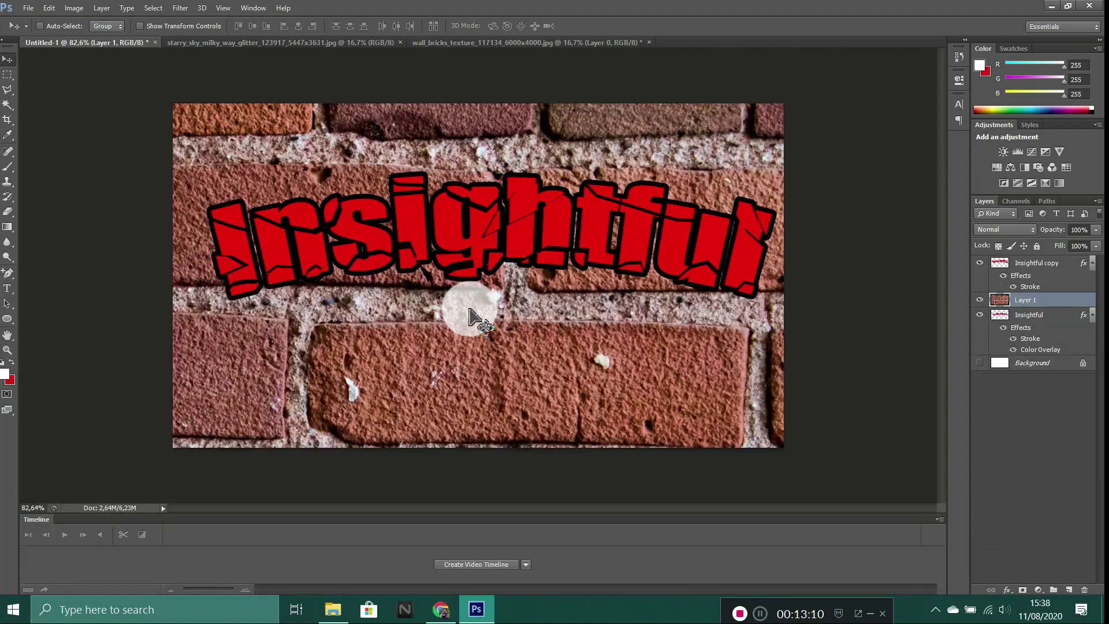
Step: Scale the brick layer down about its centre to about 22% width and 32% height, fitting its upper edge to the canvas
key(ctrl+t)
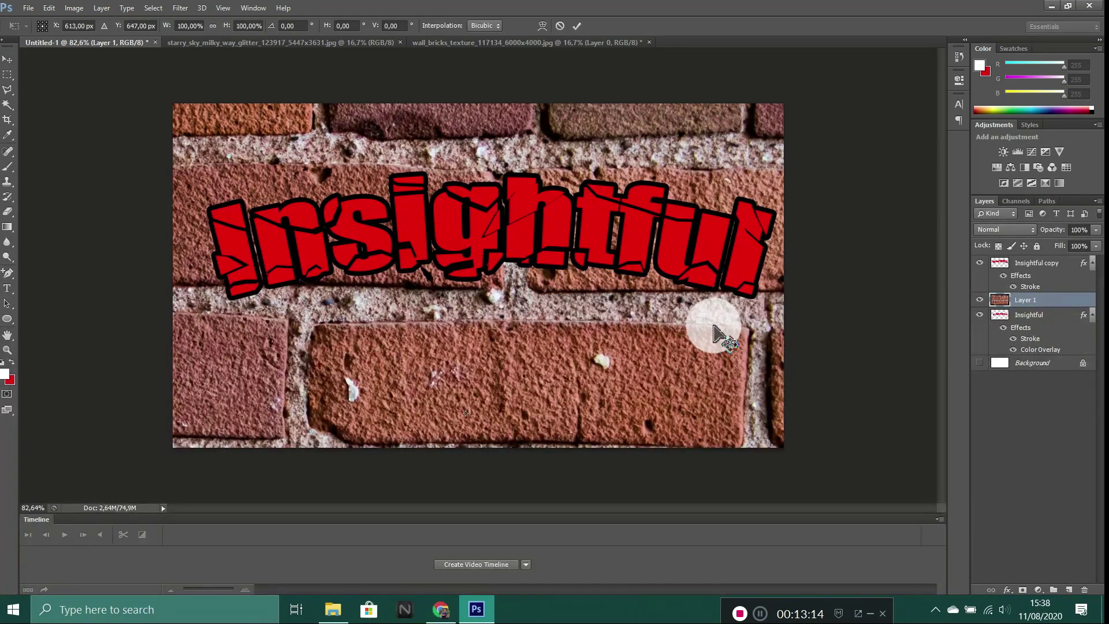
key(ctrl+minus)
key(ctrl+minus)
key(ctrl+minus)
key(ctrl+minus)
key(ctrl+minus)
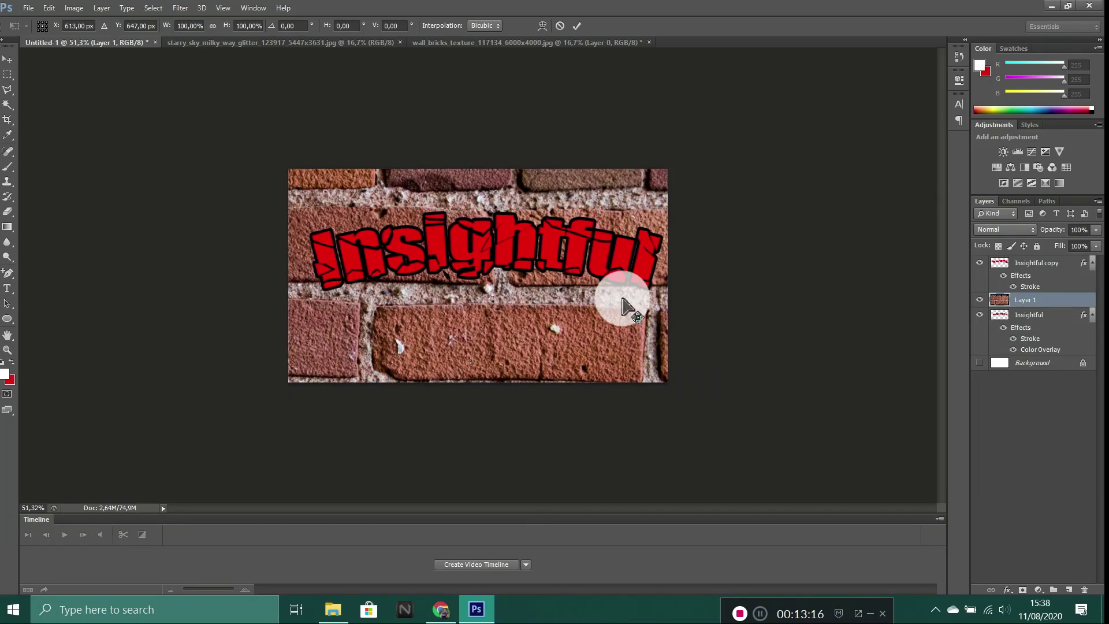
key(ctrl+minus)
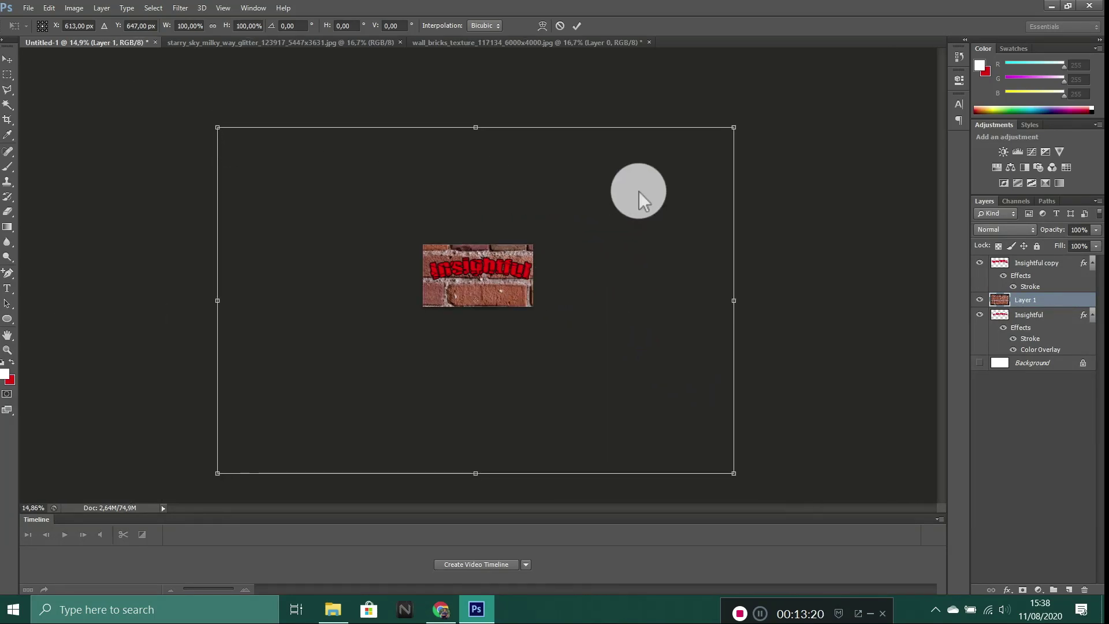
click(577, 26)
key(ctrl+t)
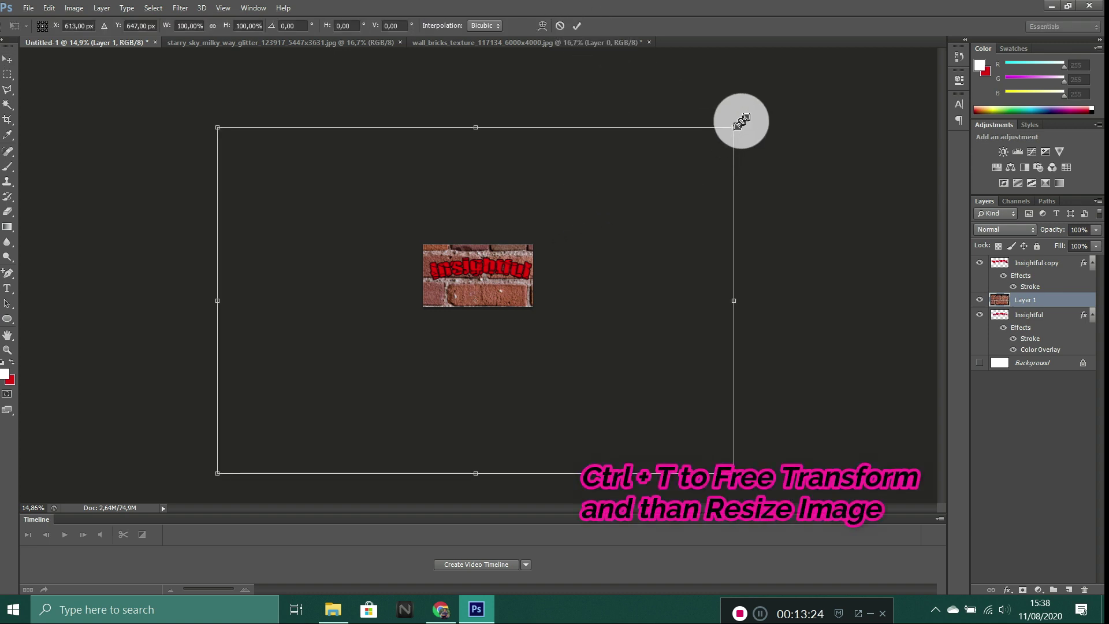
drag(739, 121, 537, 248)
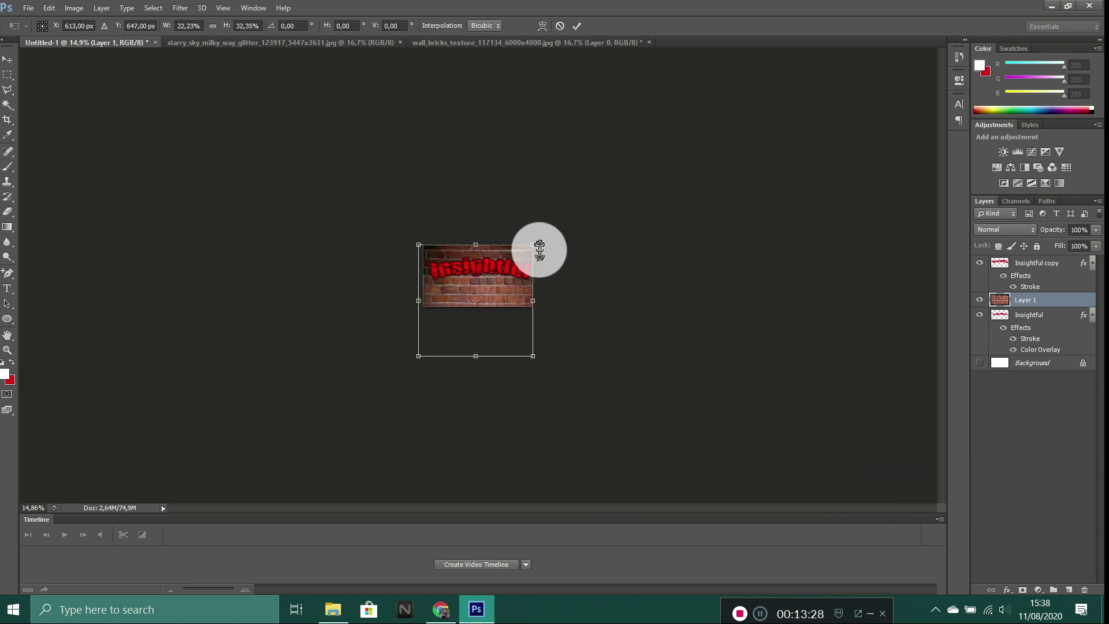
alt+scroll(526, 280, up, 5)
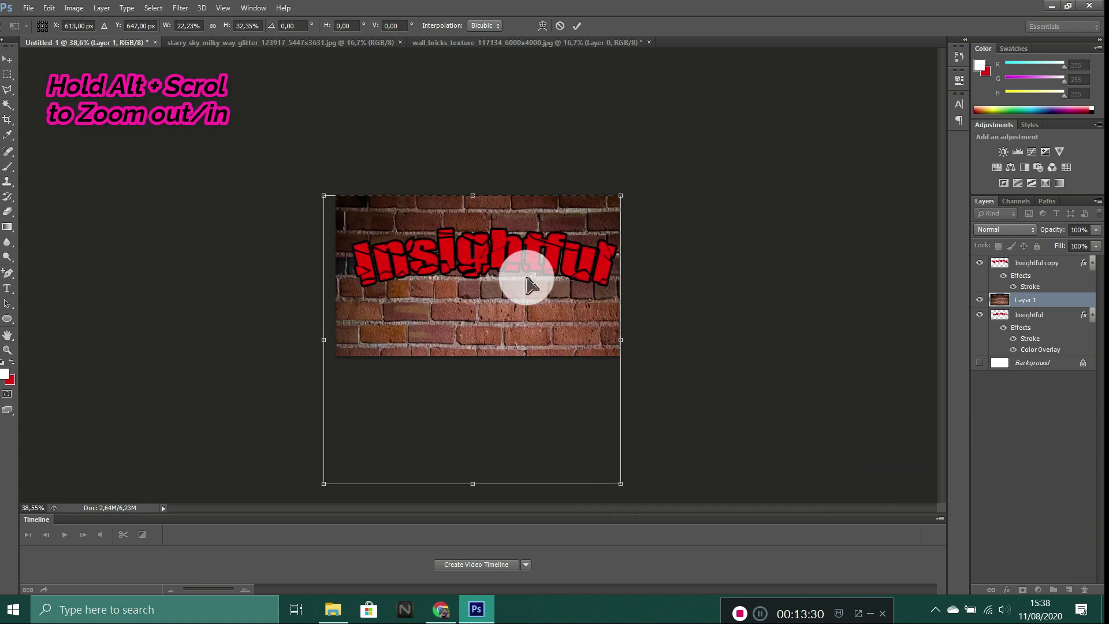
alt+scroll(528, 285, up, 2)
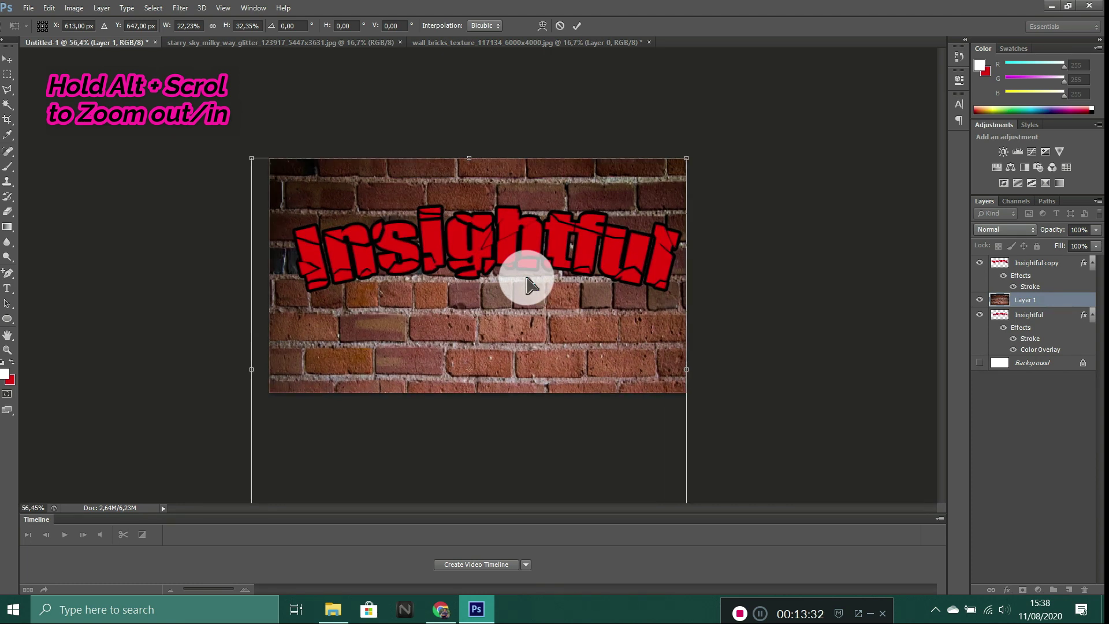
alt+scroll(528, 285, up, 1)
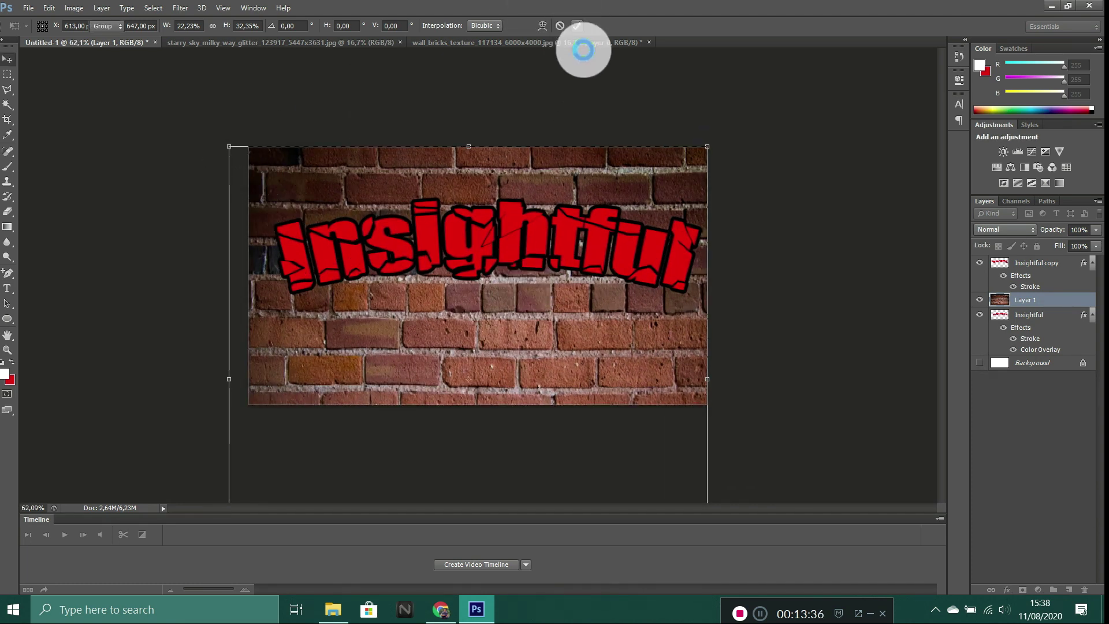
click(575, 26)
Step: Scale the brick layer to about 96% width and height and align it with the canvas sides and upper edge, at about X 639, Y 620 px
key(ctrl+t)
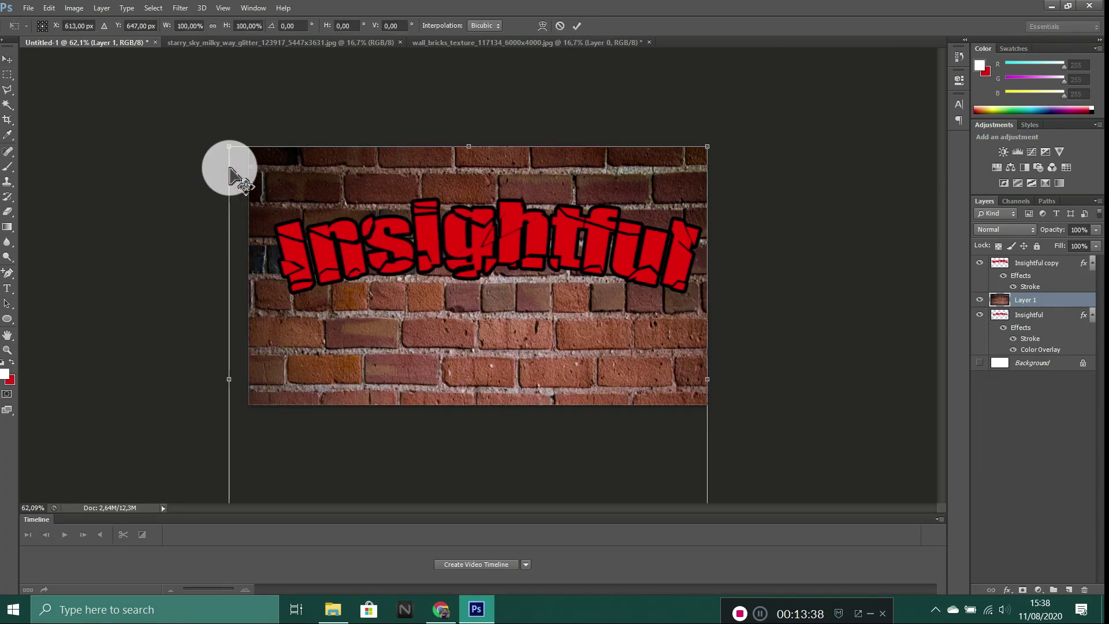
drag(227, 149, 258, 163)
drag(331, 193, 347, 179)
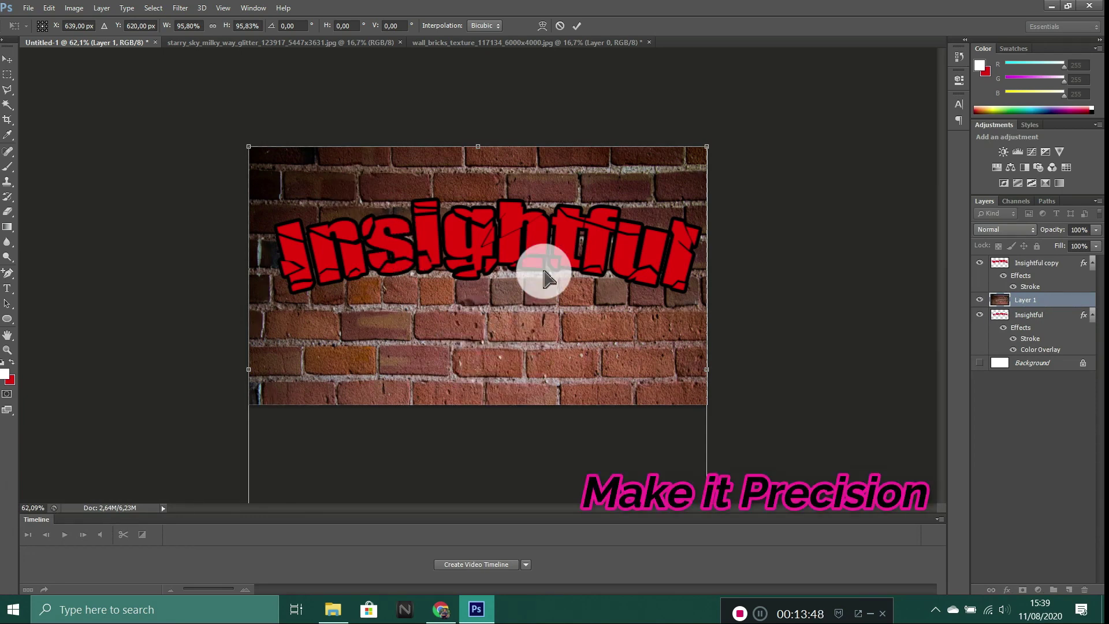
click(576, 25)
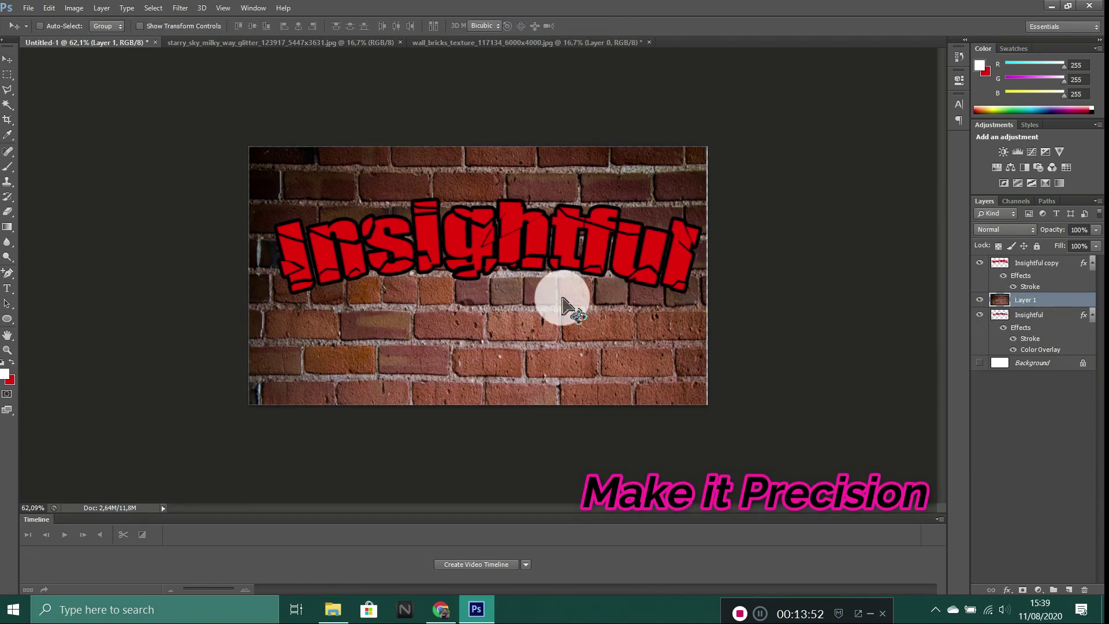
Step: Reduce the brick layer's height to about 58% so its lower edge meets the bottom of the canvas
key(ctrl+t)
key(ctrl+minus)
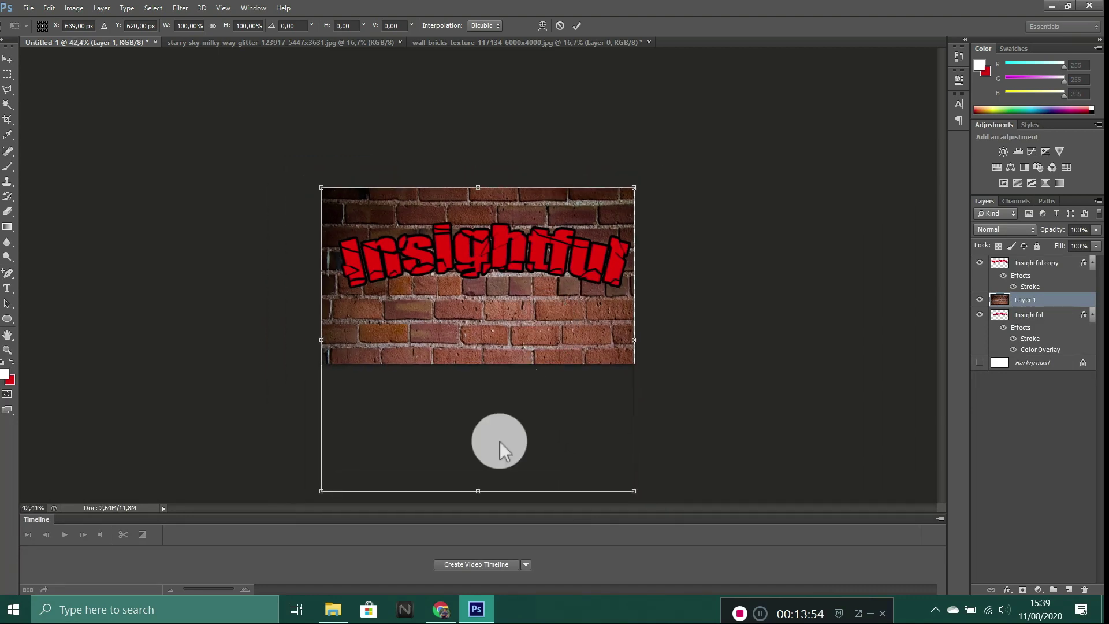
drag(478, 491, 488, 436)
drag(500, 389, 505, 364)
scroll(509, 323, up, 3)
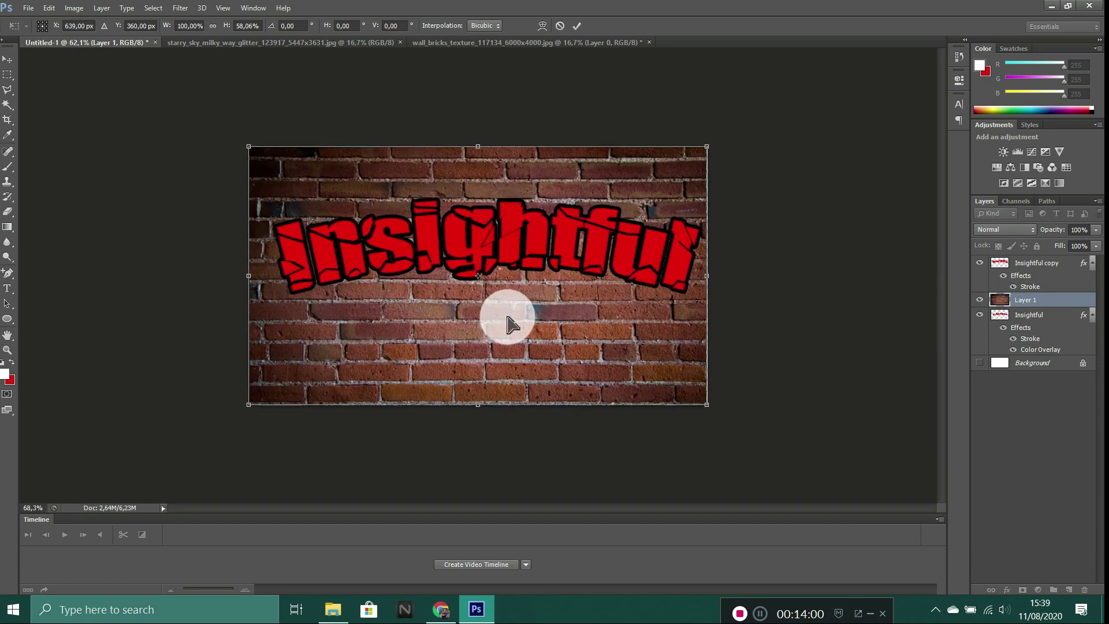
click(578, 26)
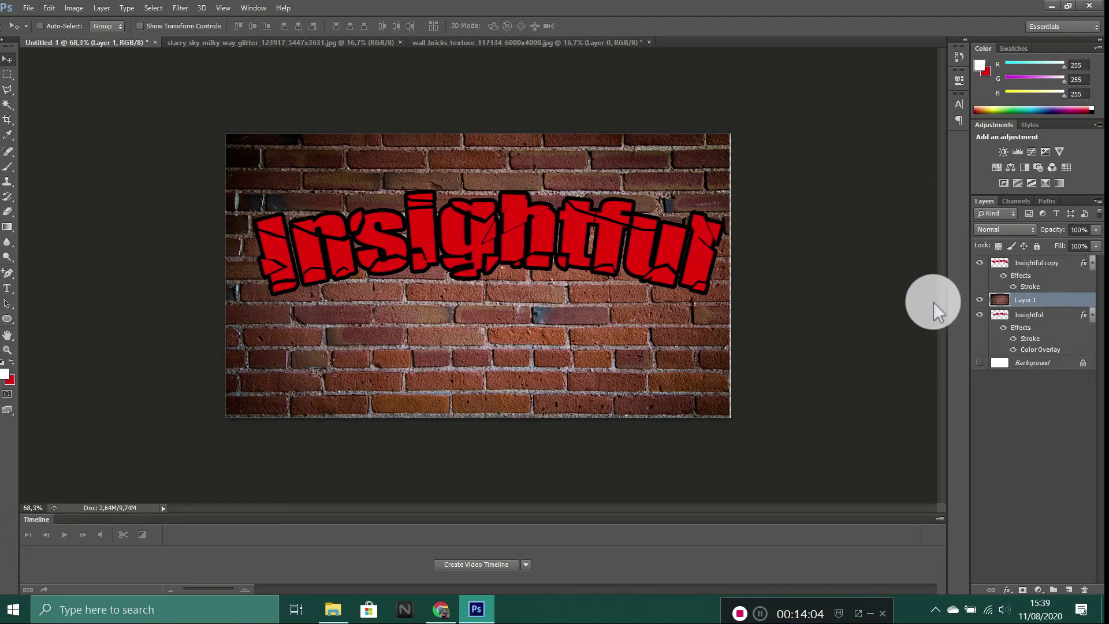
Step: Unlock the starry sky image, copy it into Untitled-1 and place it above the Insightful copy layer
click(461, 43)
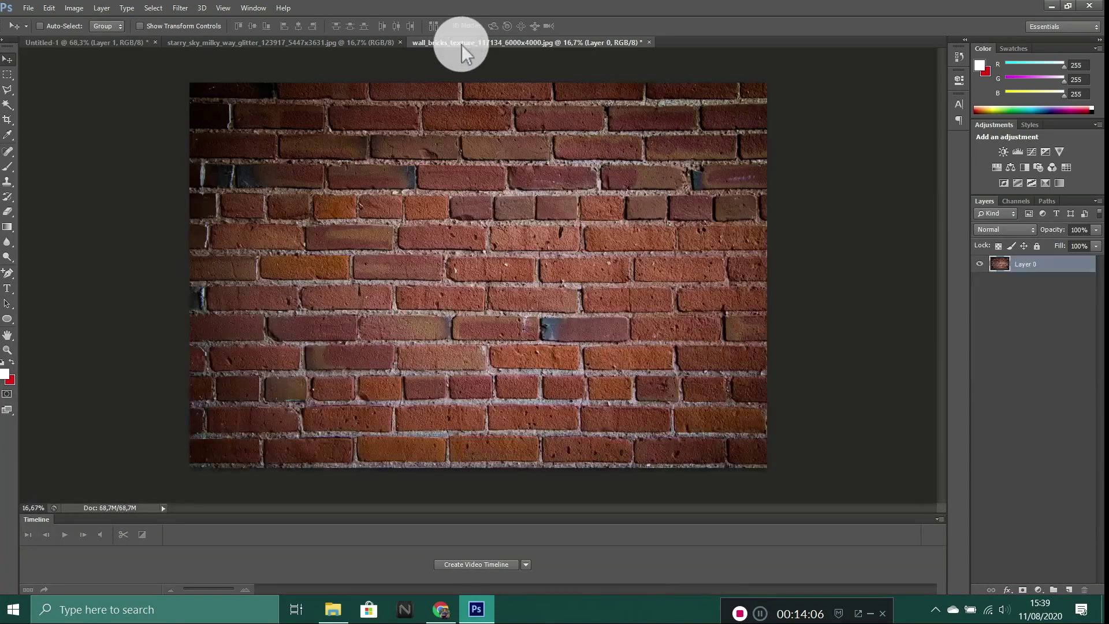
click(321, 42)
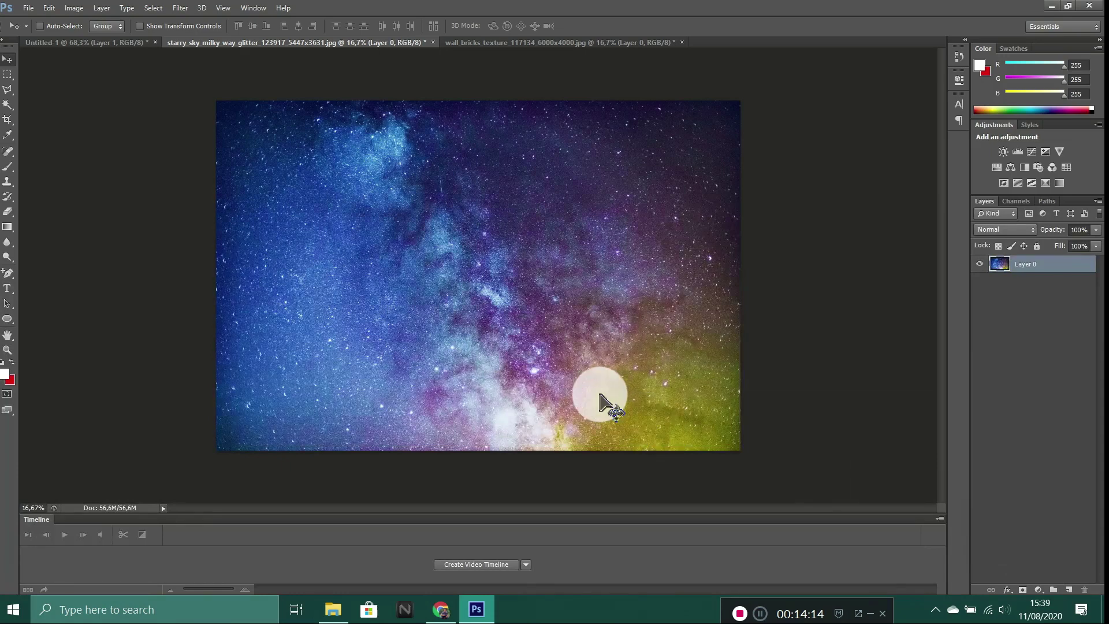
drag(555, 332, 443, 252)
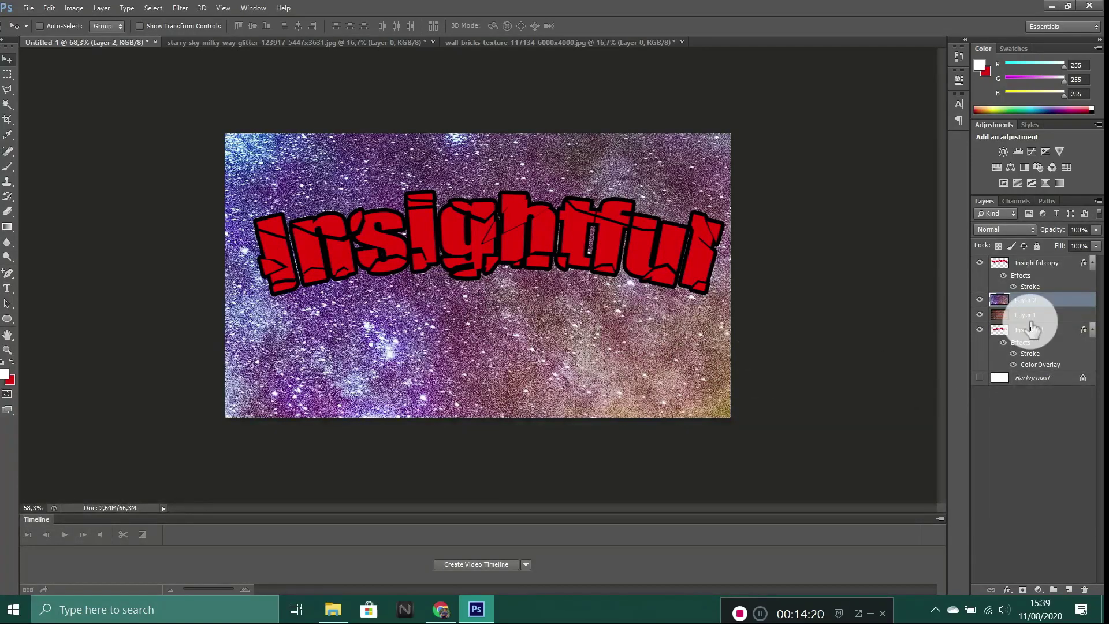
drag(1037, 306, 1034, 279)
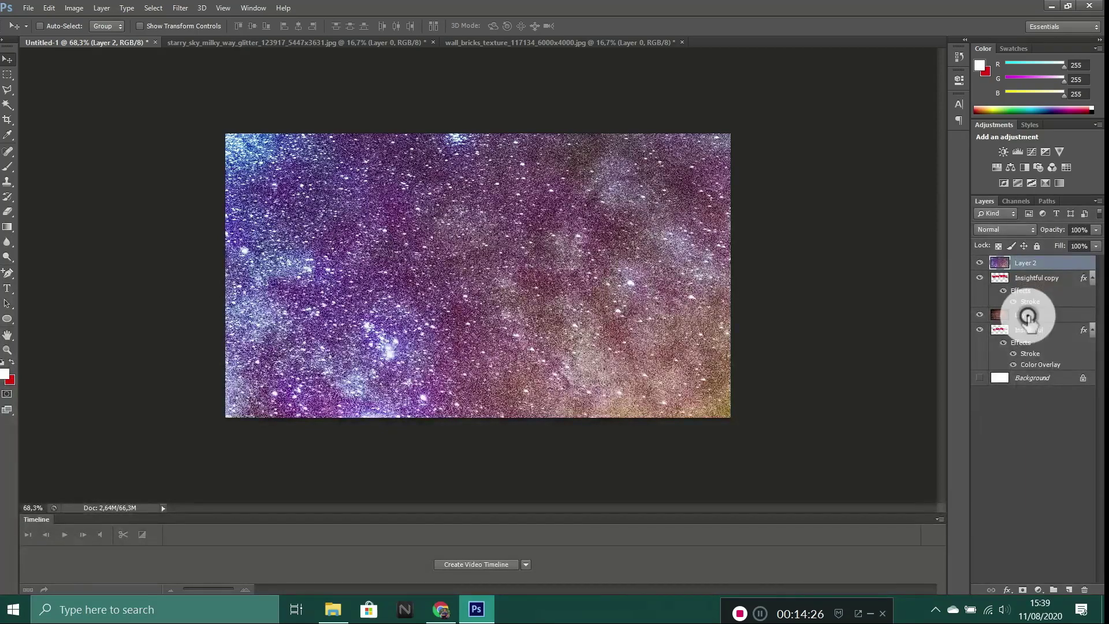
Step: Move the brick layer directly above Background, and clip the starry sky layer to Insightful copy with a clipping mask
mouse_move(1029, 318)
mouse_down()
mouse_move(1034, 257)
mouse_move(1039, 312)
mouse_up()
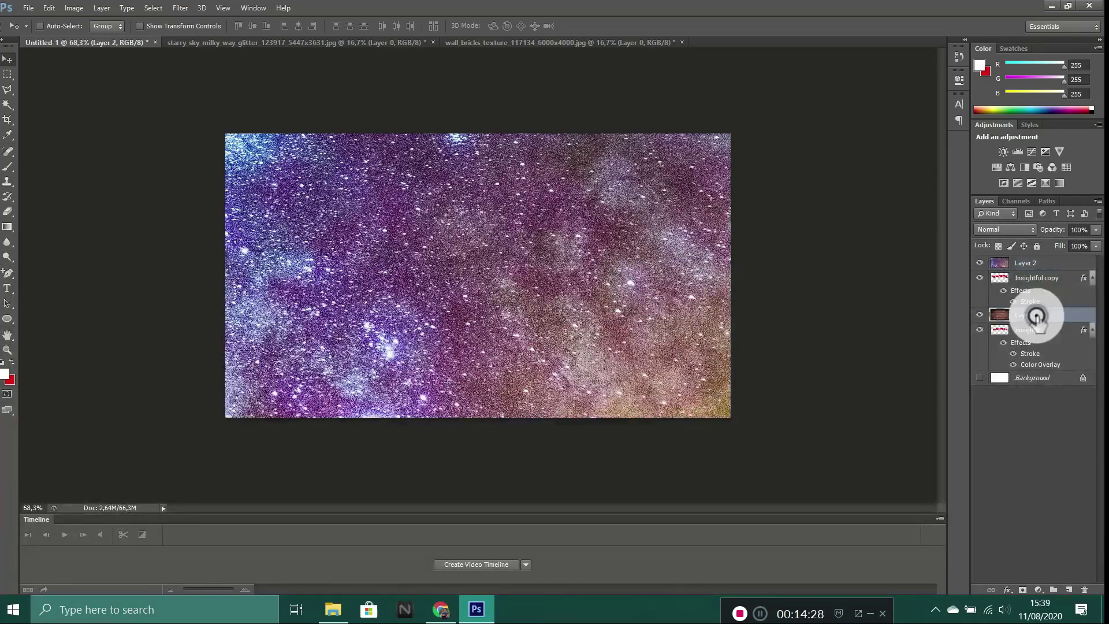
double_click(1037, 316)
click(905, 324)
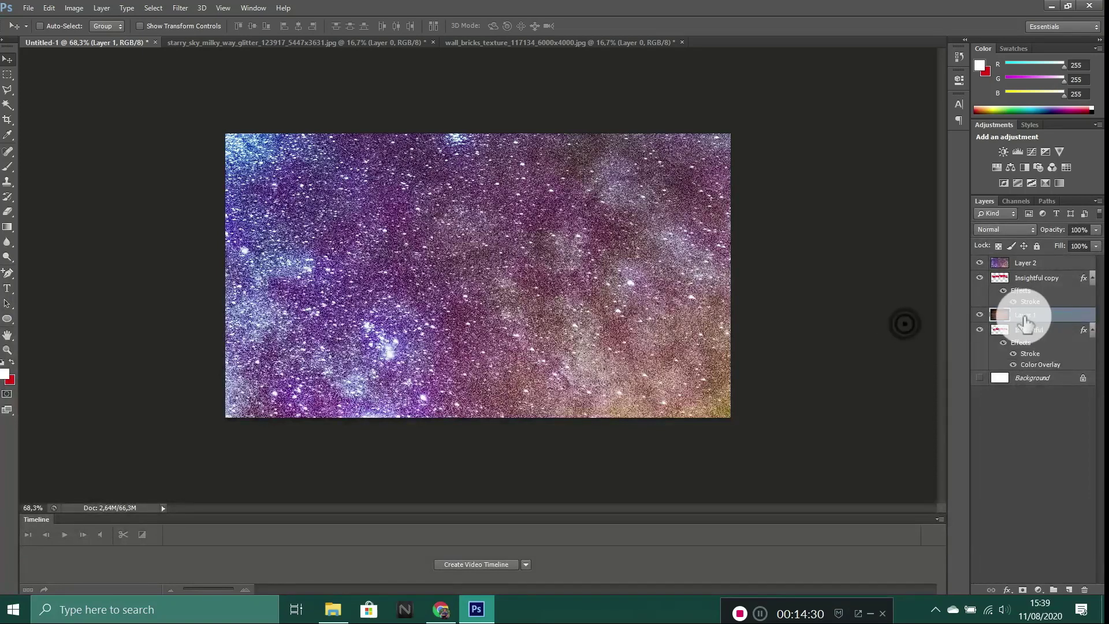
drag(1039, 317, 1039, 360)
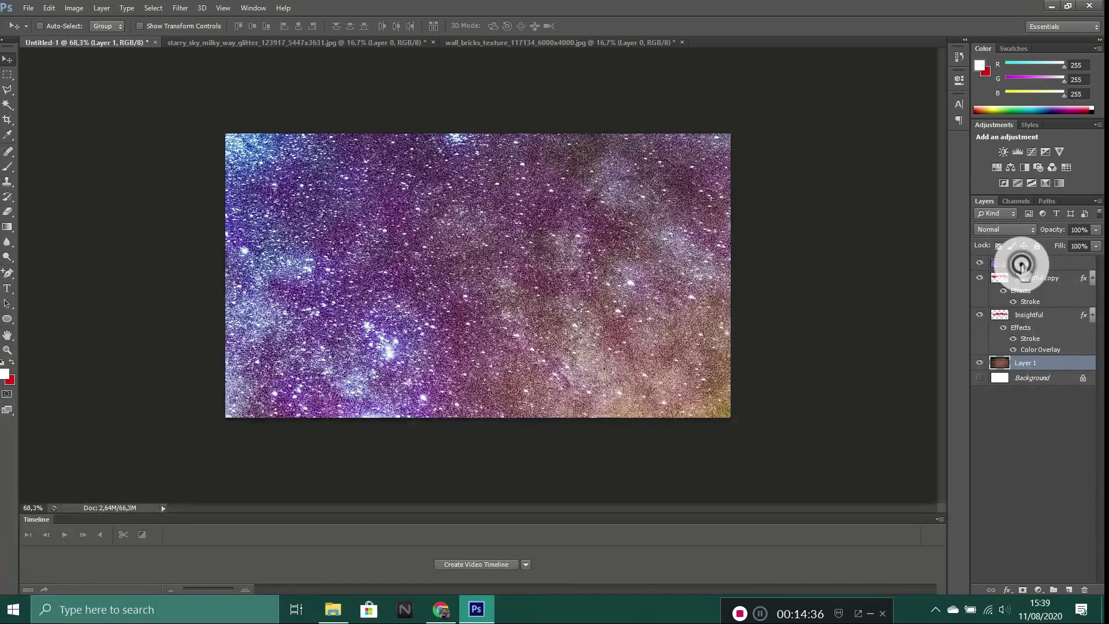
right_click(1021, 264)
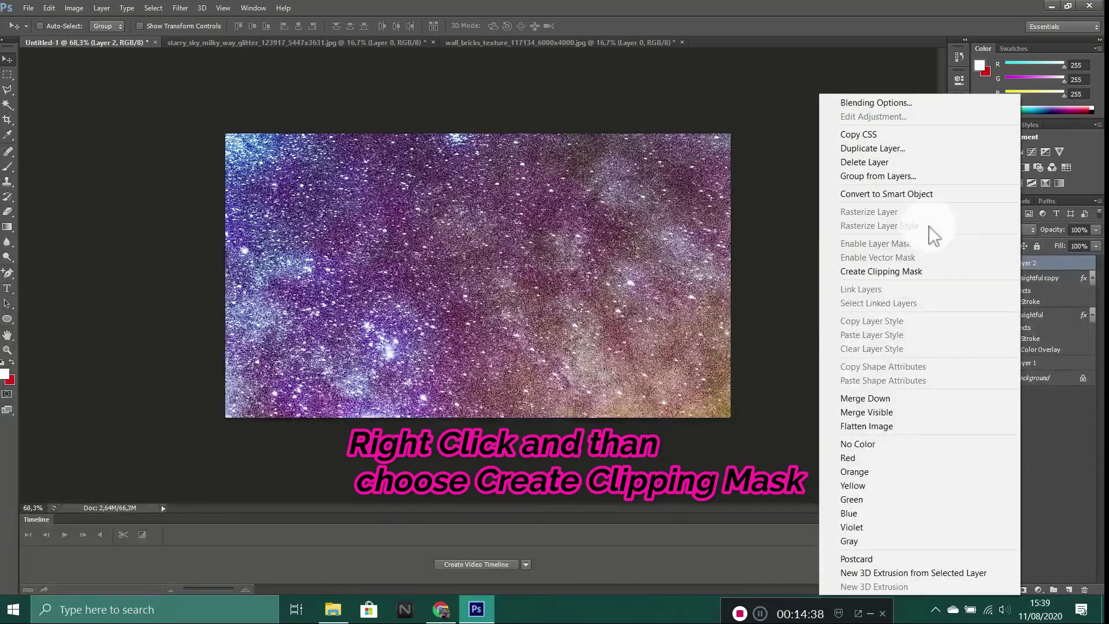
click(898, 271)
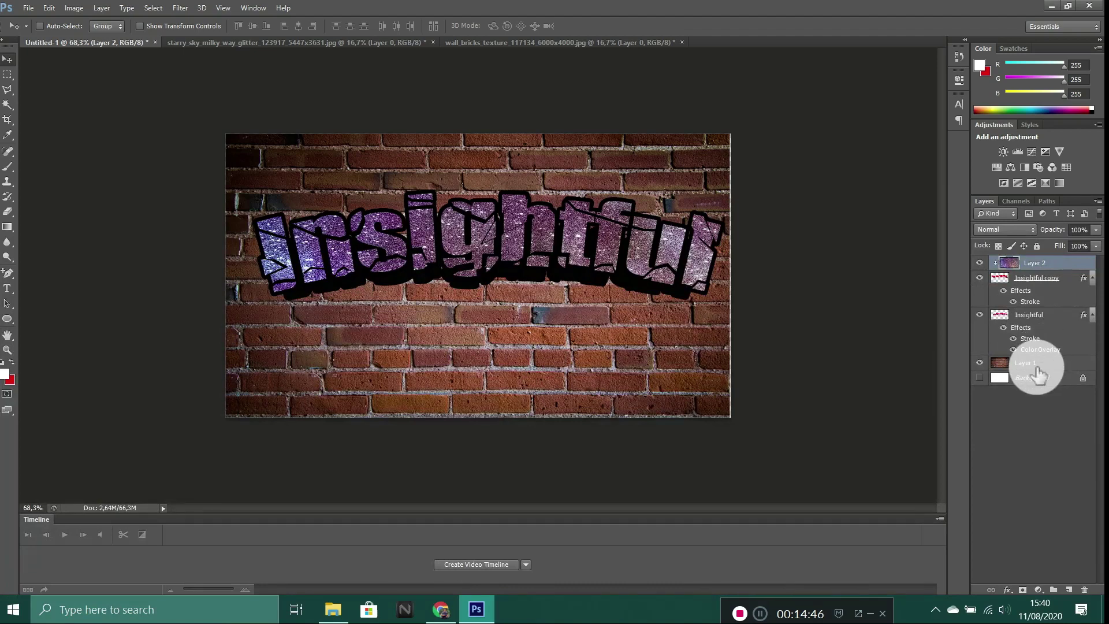
Step: Merge the starry sky, Insightful copy and Insightful layers into one, and move the merged lettering slightly down the wall
shift+click(1042, 340)
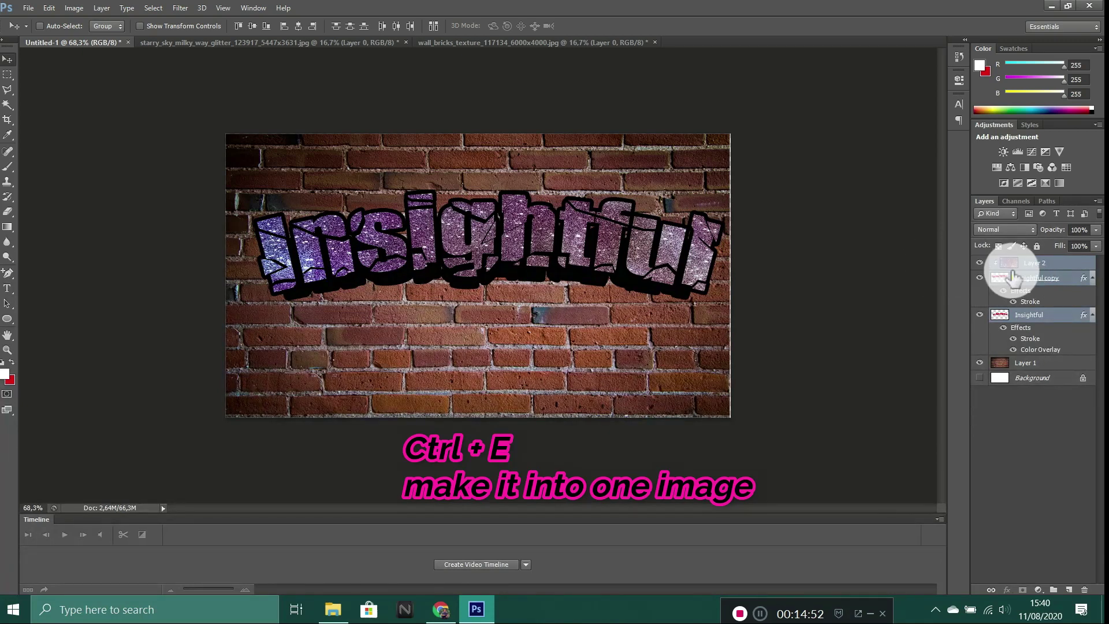
key(ctrl+e)
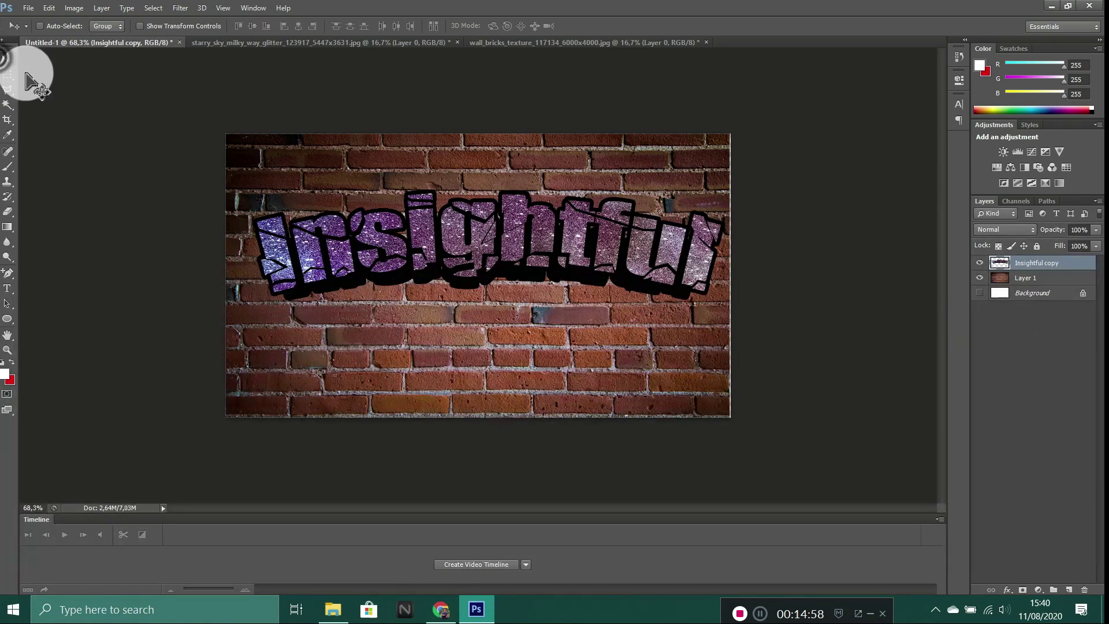
mouse_move(471, 254)
mouse_down()
mouse_move(462, 260)
mouse_move(480, 277)
mouse_move(465, 260)
mouse_move(472, 268)
mouse_up()
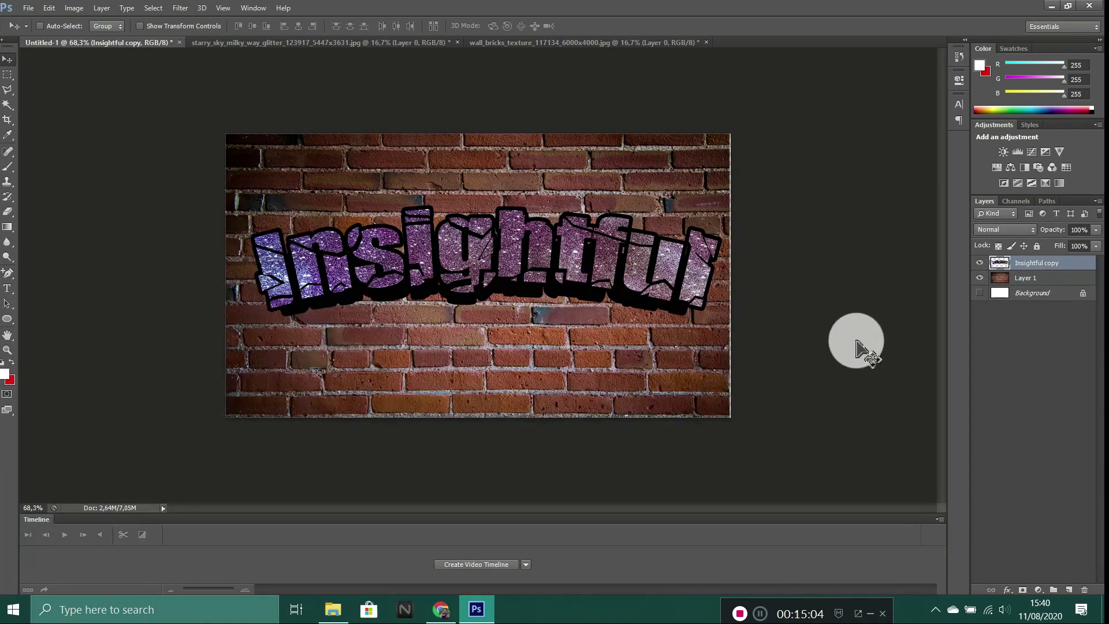
Step: Stretch the brick layer to about 100.16% width, centred at X 640 px, to cover the canvas's side edges
click(989, 279)
key(ctrl+t)
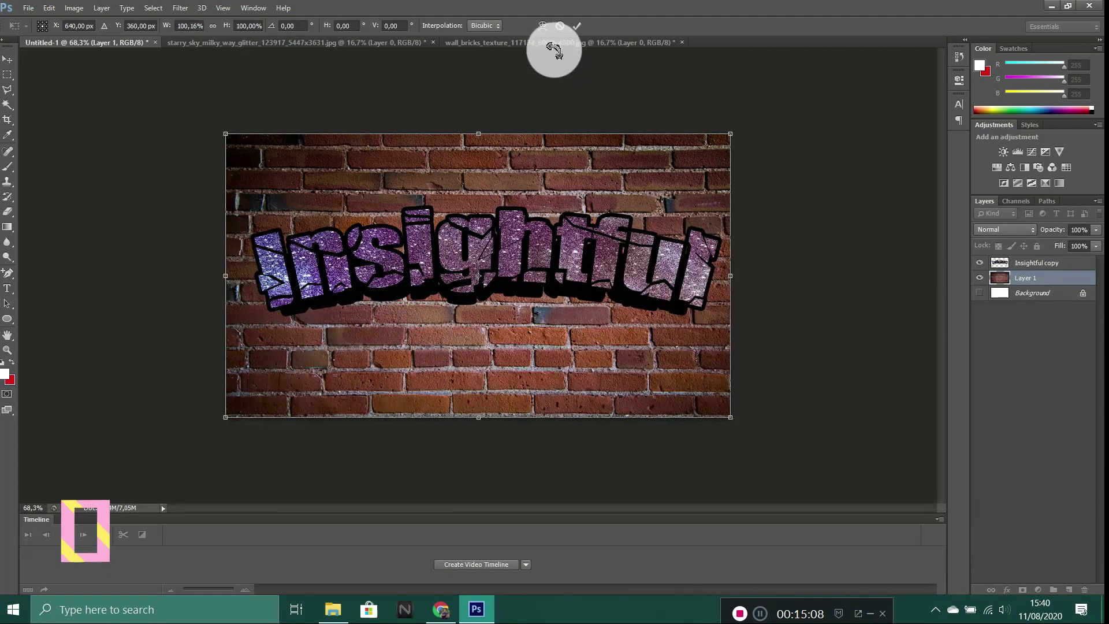
click(576, 25)
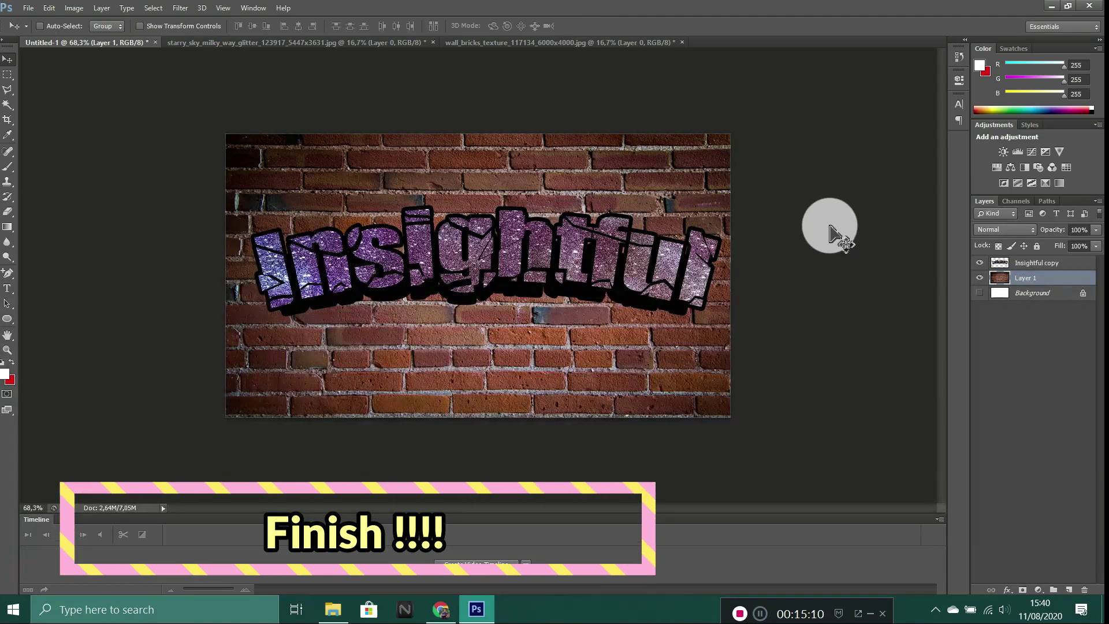